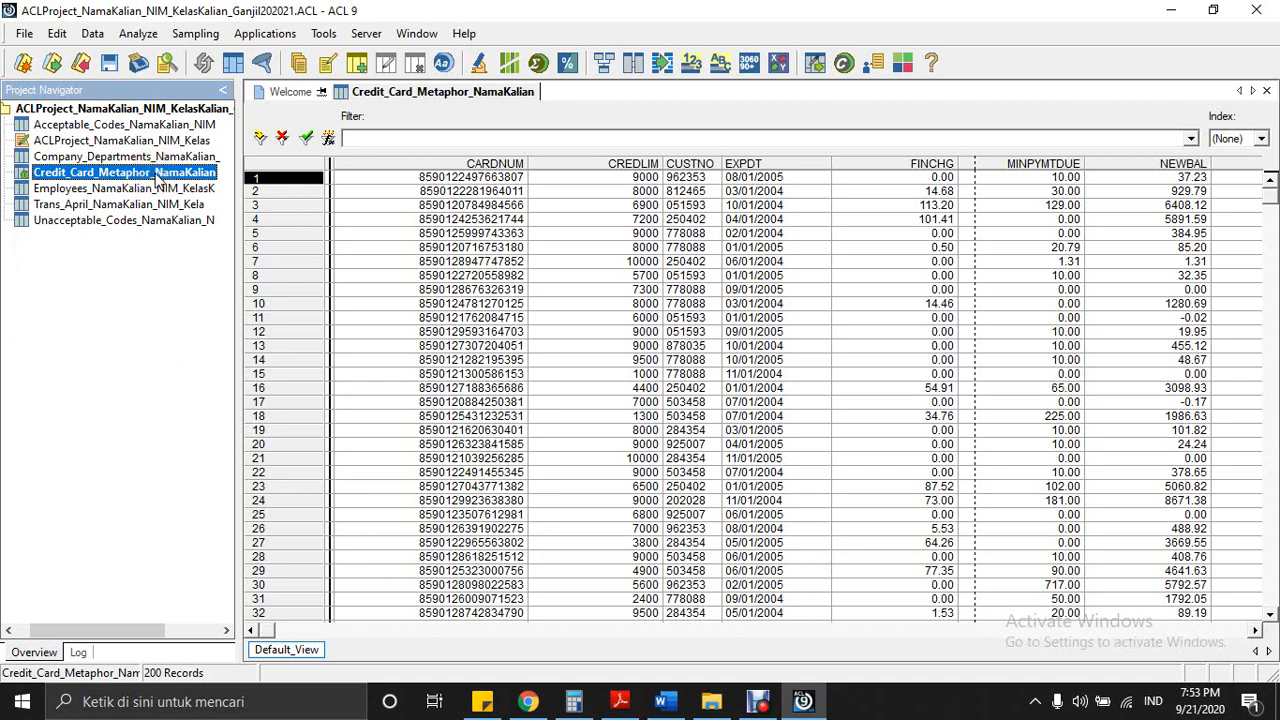
- Look over the fields in the Credit_Card_Metaphor table's layout and close it
{"action": "left_click", "coordinate": [56, 33]}
{"action": "left_click", "coordinate": [132, 182]}
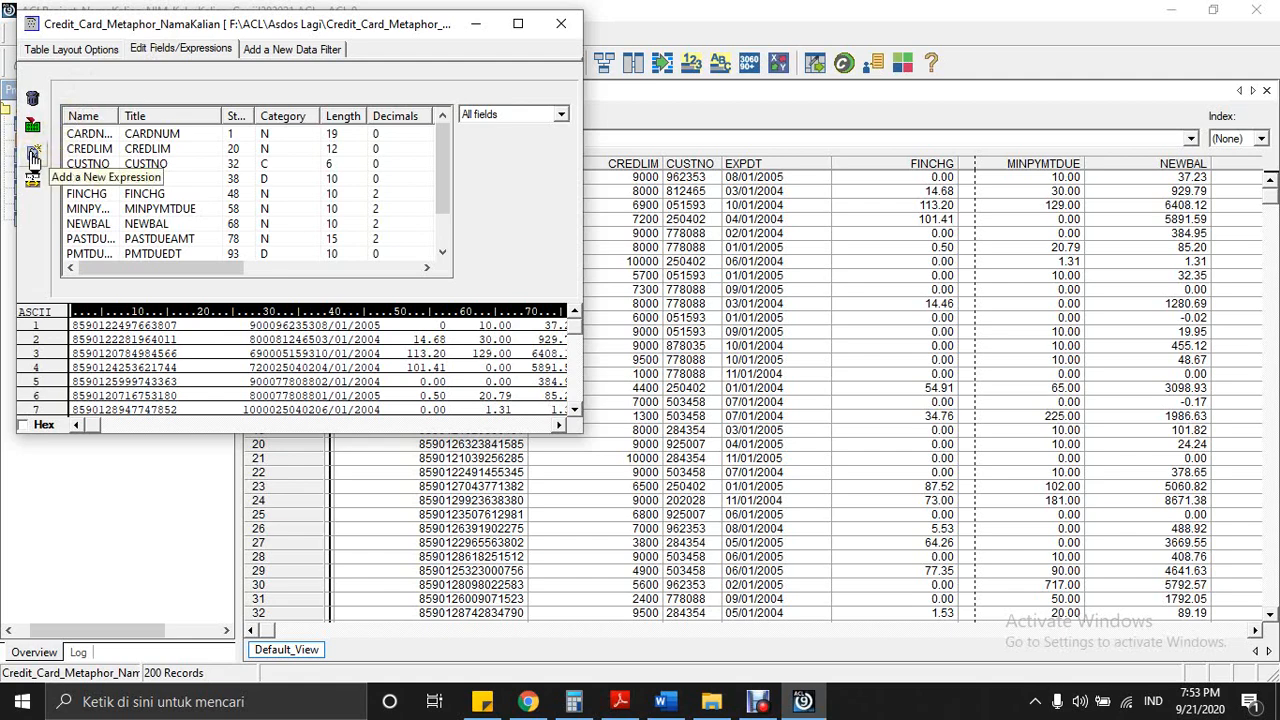
{"action": "left_click", "coordinate": [561, 23]}
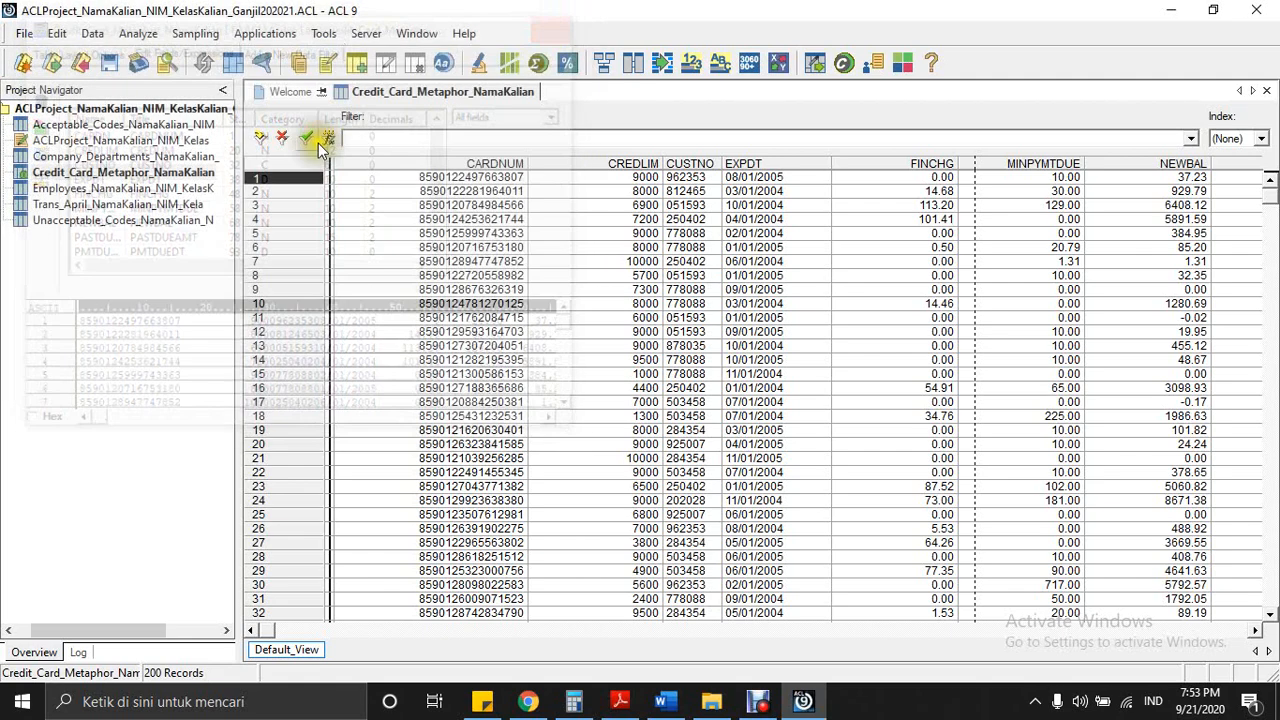
- Build a view filter expression for the Credit_Card_Metaphor table that keeps records with EXPDT <= January 1, 2004
{"action": "left_click", "coordinate": [328, 137]}
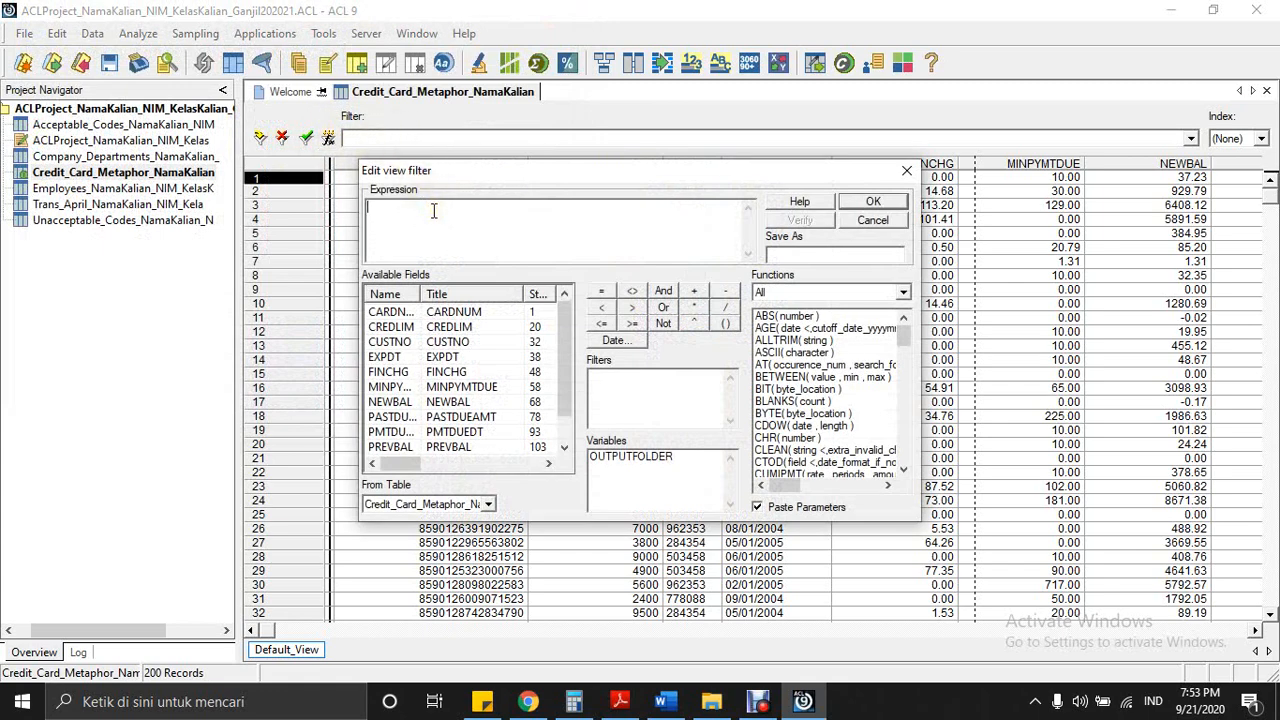
{"action": "double_click", "coordinate": [385, 358]}
{"action": "left_click", "coordinate": [601, 324]}
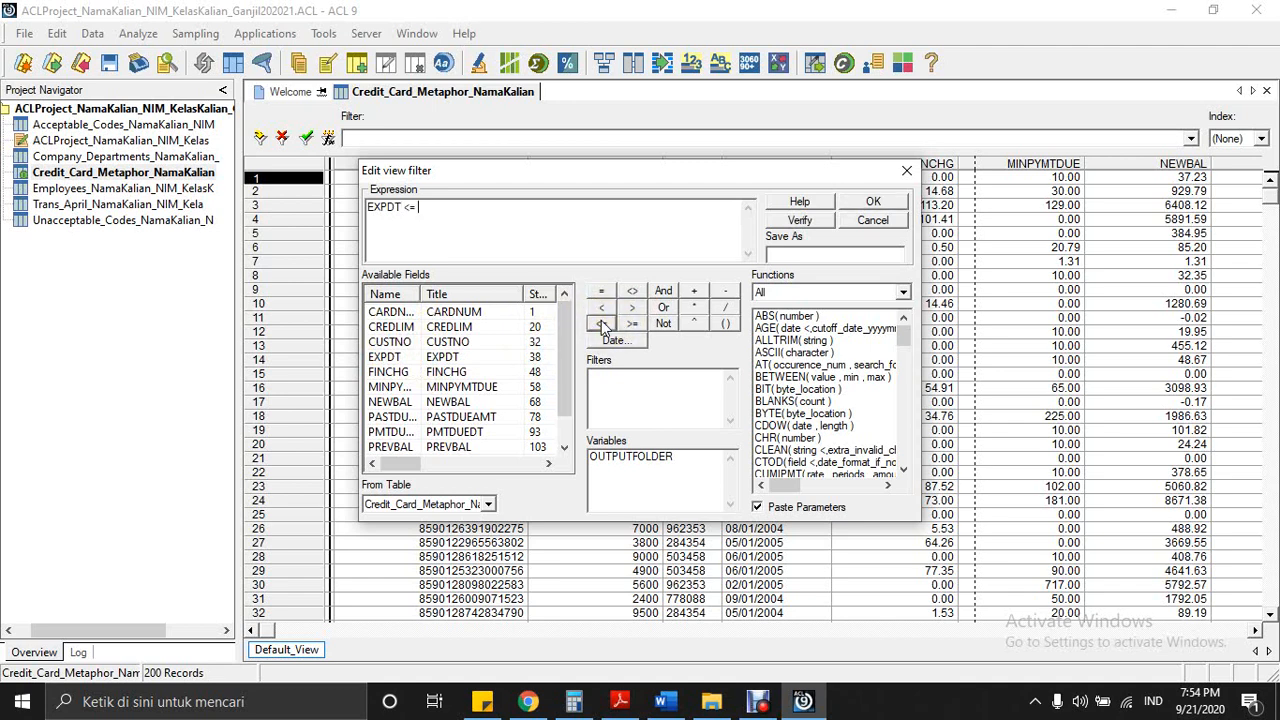
{"action": "left_click", "coordinate": [628, 342]}
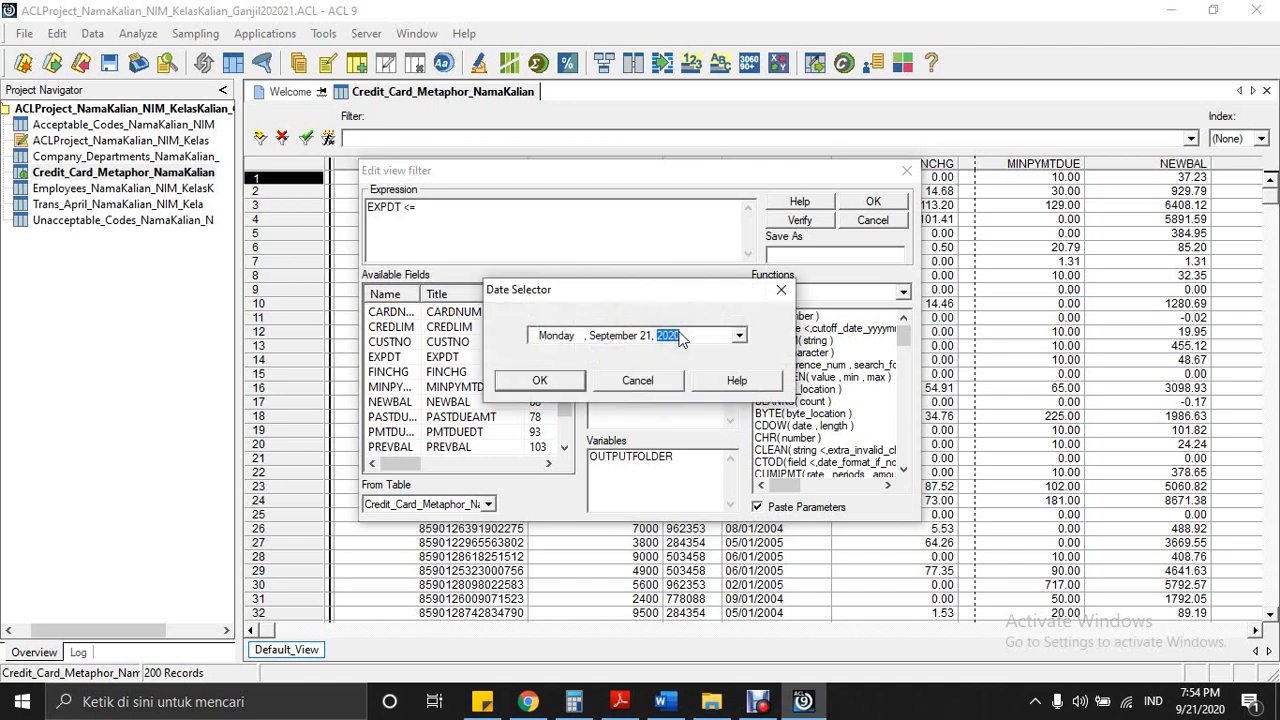
{"action": "type", "text": "2004"}
{"action": "left_click", "coordinate": [610, 333]}
{"action": "left_click", "coordinate": [641, 336]}
{"action": "type", "text": "1"}
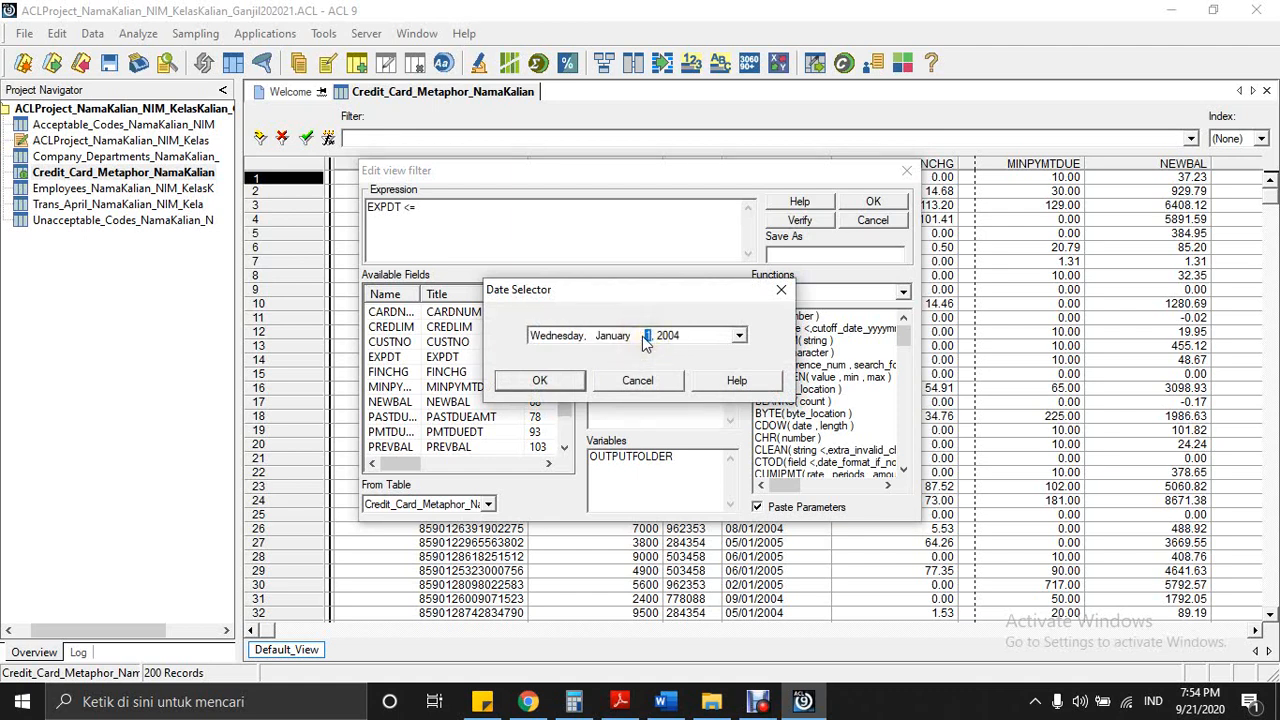
{"action": "left_click", "coordinate": [587, 376]}
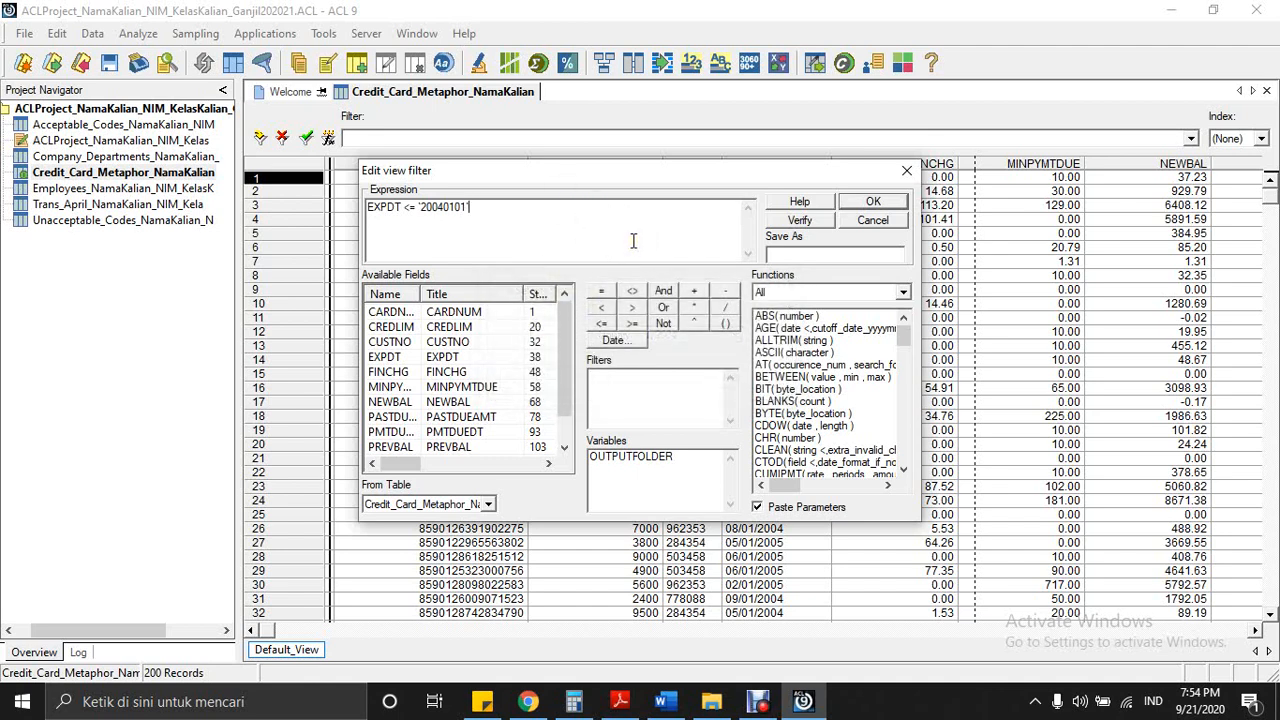
- Verify the expiry date expression and apply it as the view filter
{"action": "left_click", "coordinate": [787, 222]}
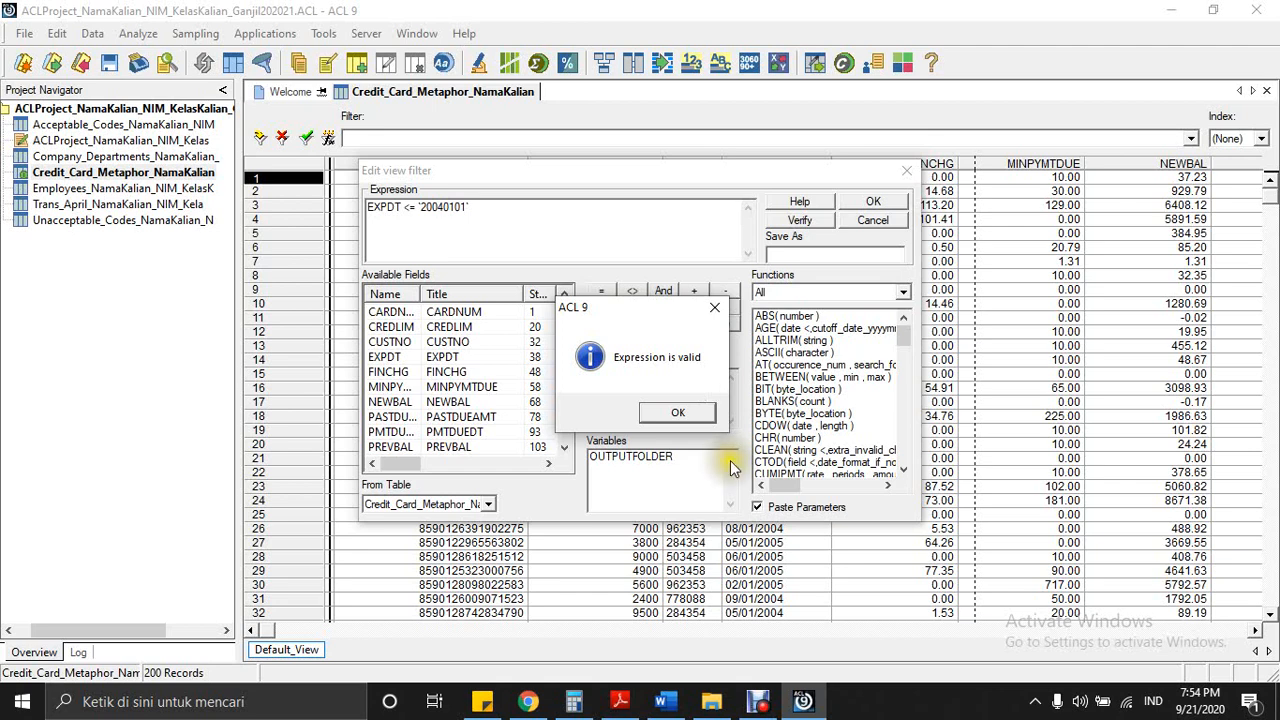
{"action": "left_click", "coordinate": [699, 412]}
{"action": "left_click", "coordinate": [620, 350]}
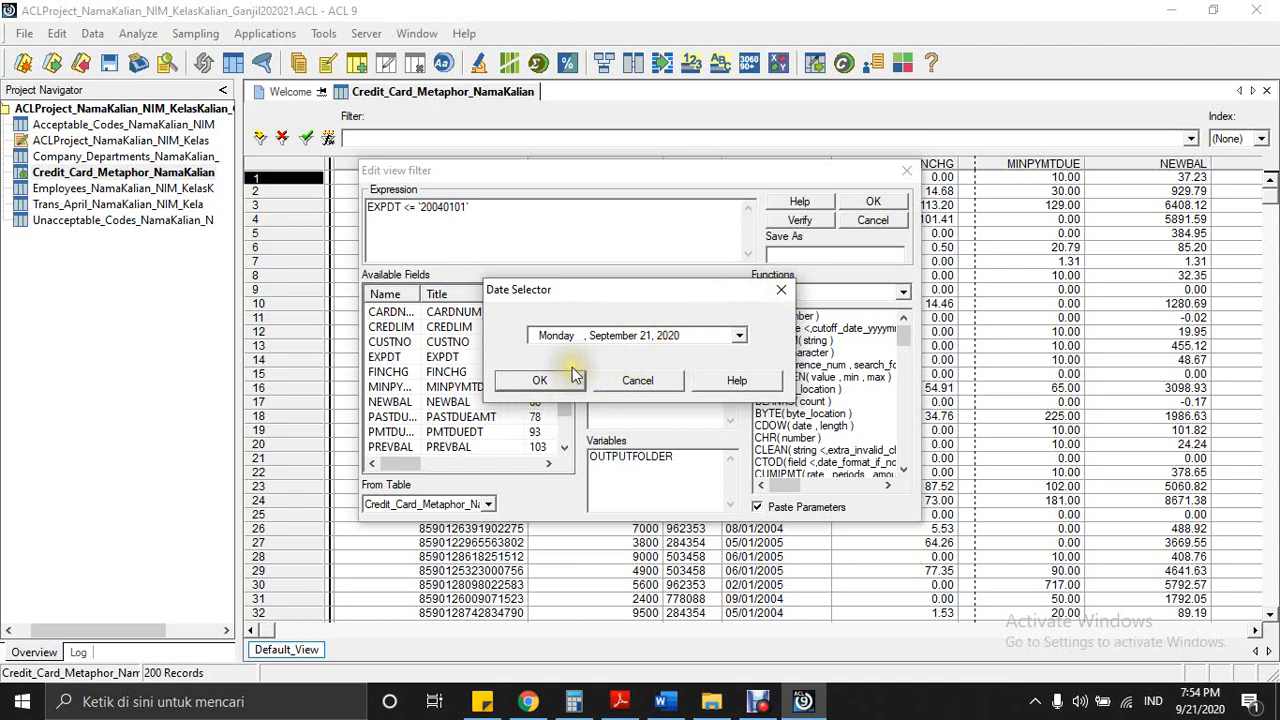
{"action": "left_click", "coordinate": [780, 291]}
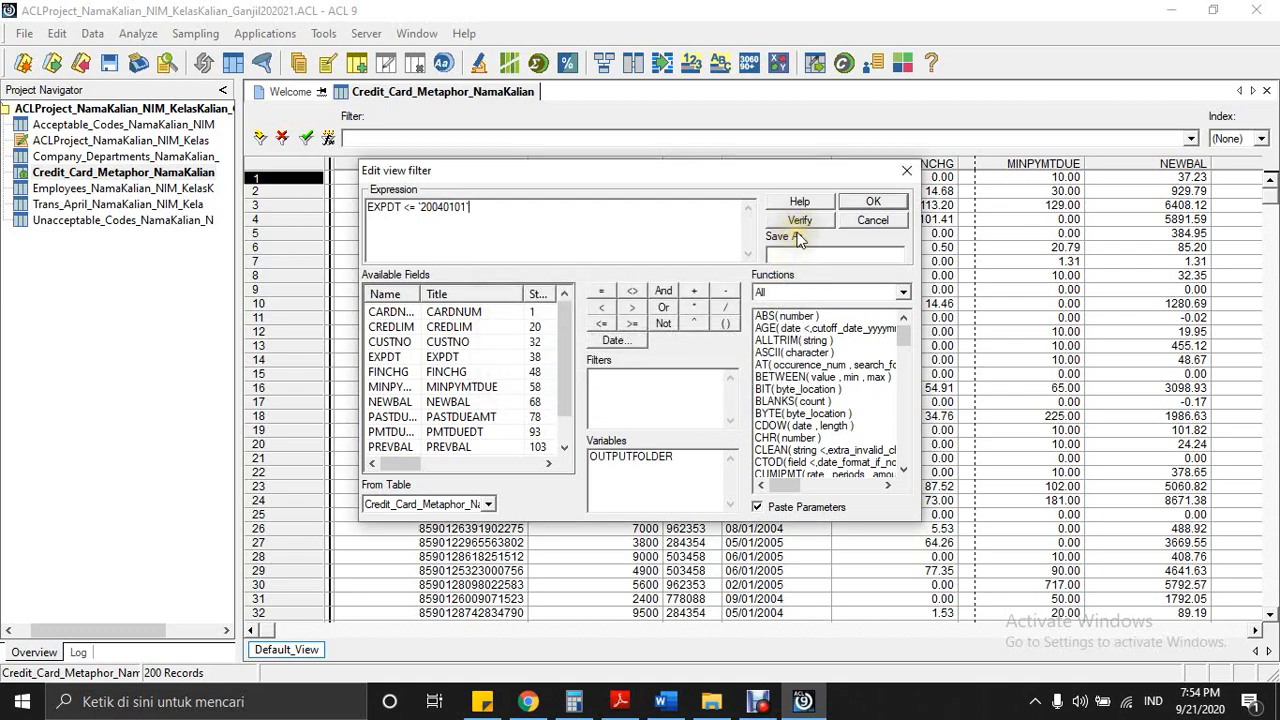
{"action": "left_click", "coordinate": [847, 202]}
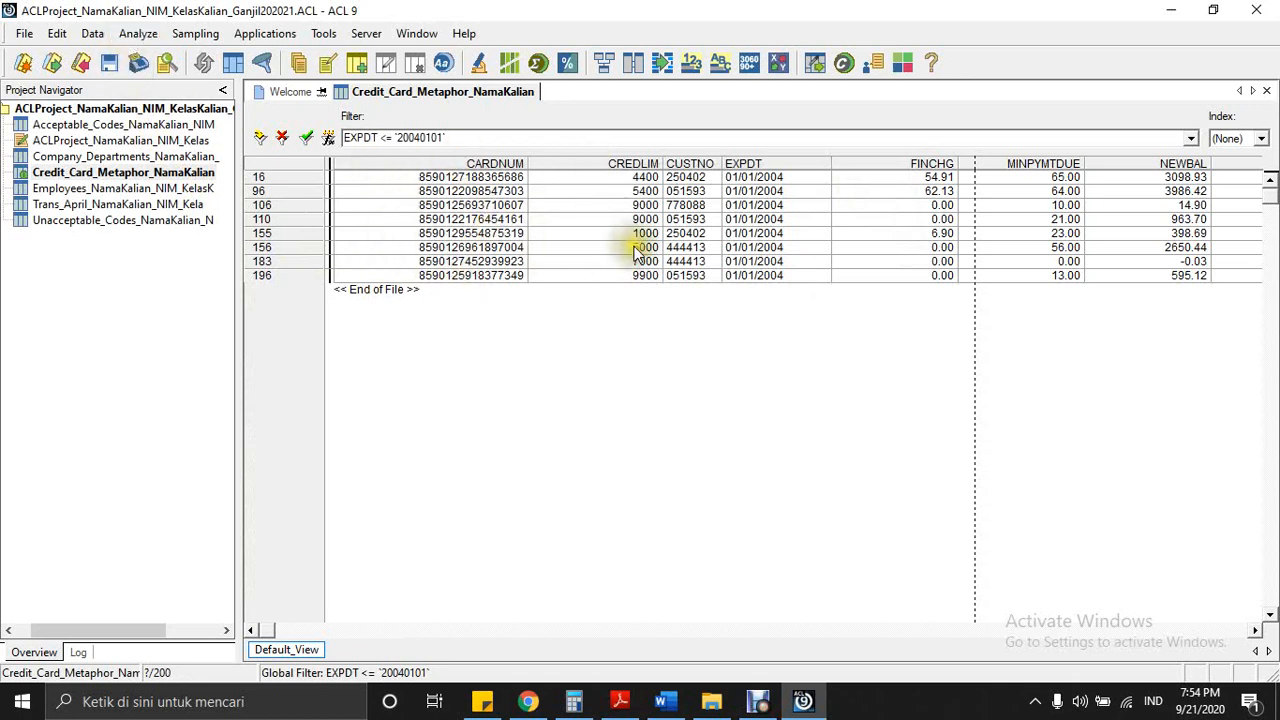
- Count the records in the filtered Credit_Card_Metaphor table without an extra condition
{"action": "left_click", "coordinate": [140, 33]}
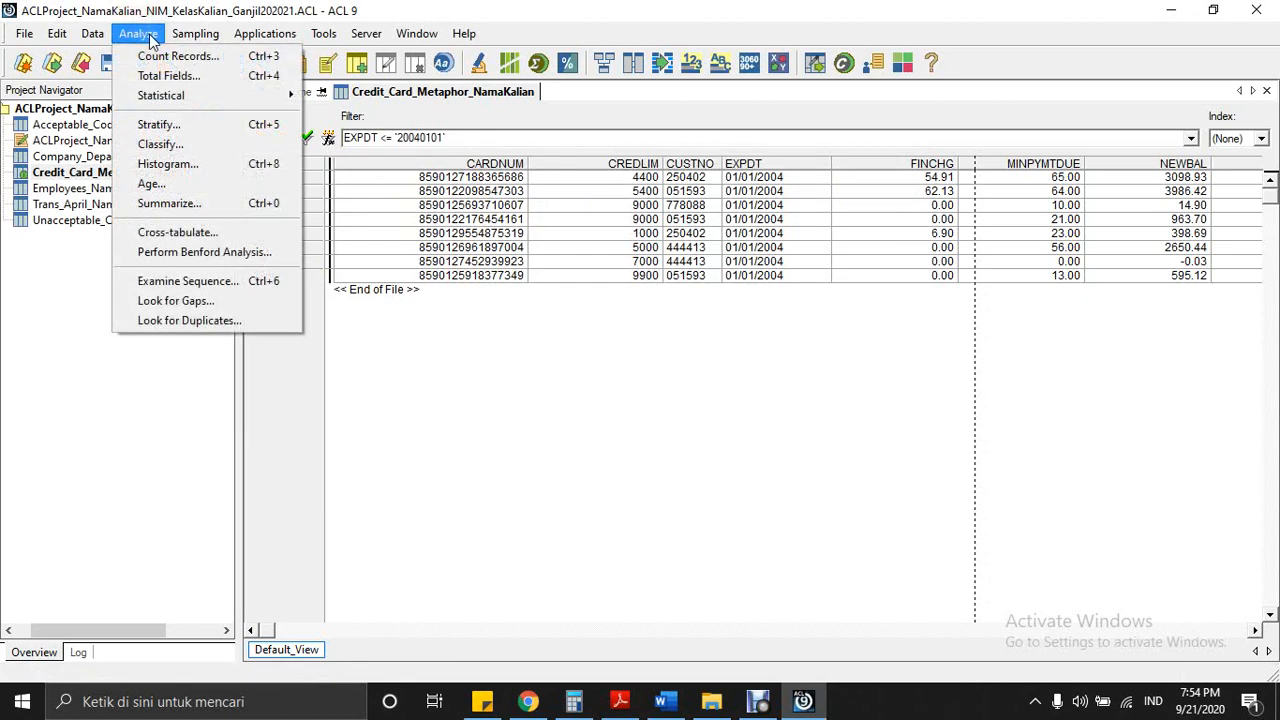
{"action": "left_click", "coordinate": [168, 54]}
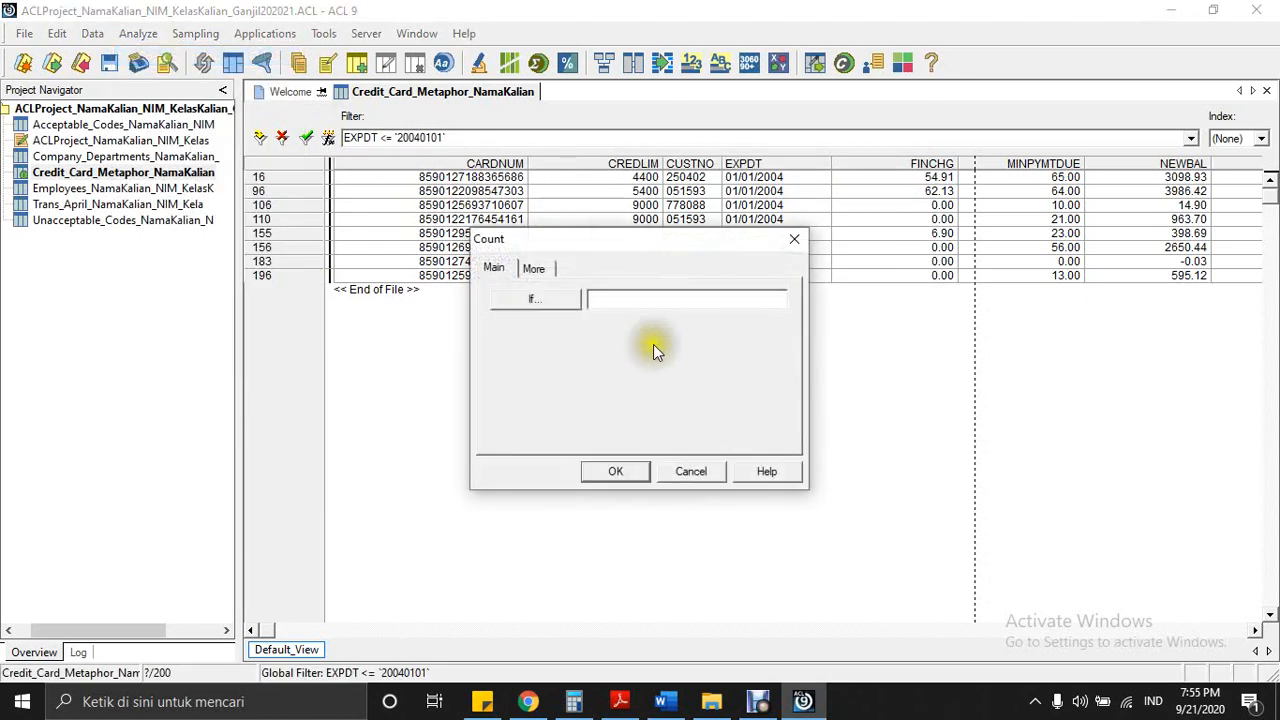
{"action": "left_click", "coordinate": [616, 470]}
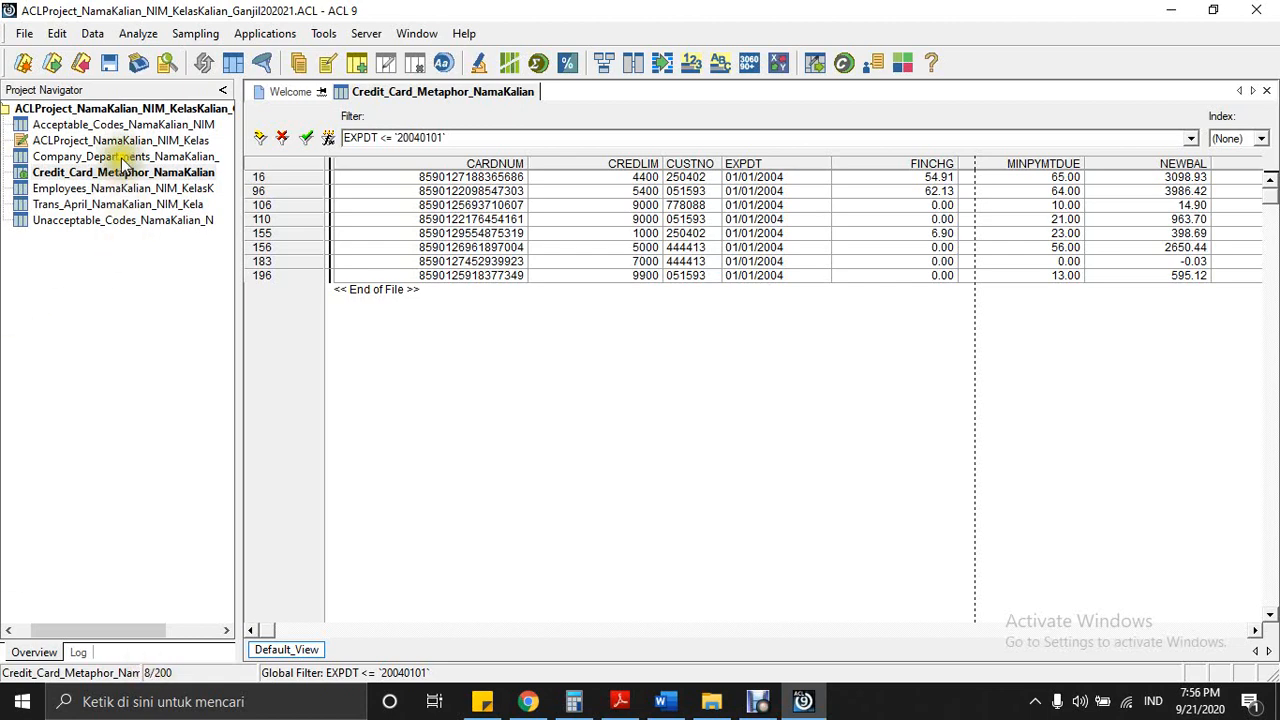
- Set up an export of the filtered records using the View option and the Text format
{"action": "left_click", "coordinate": [90, 33]}
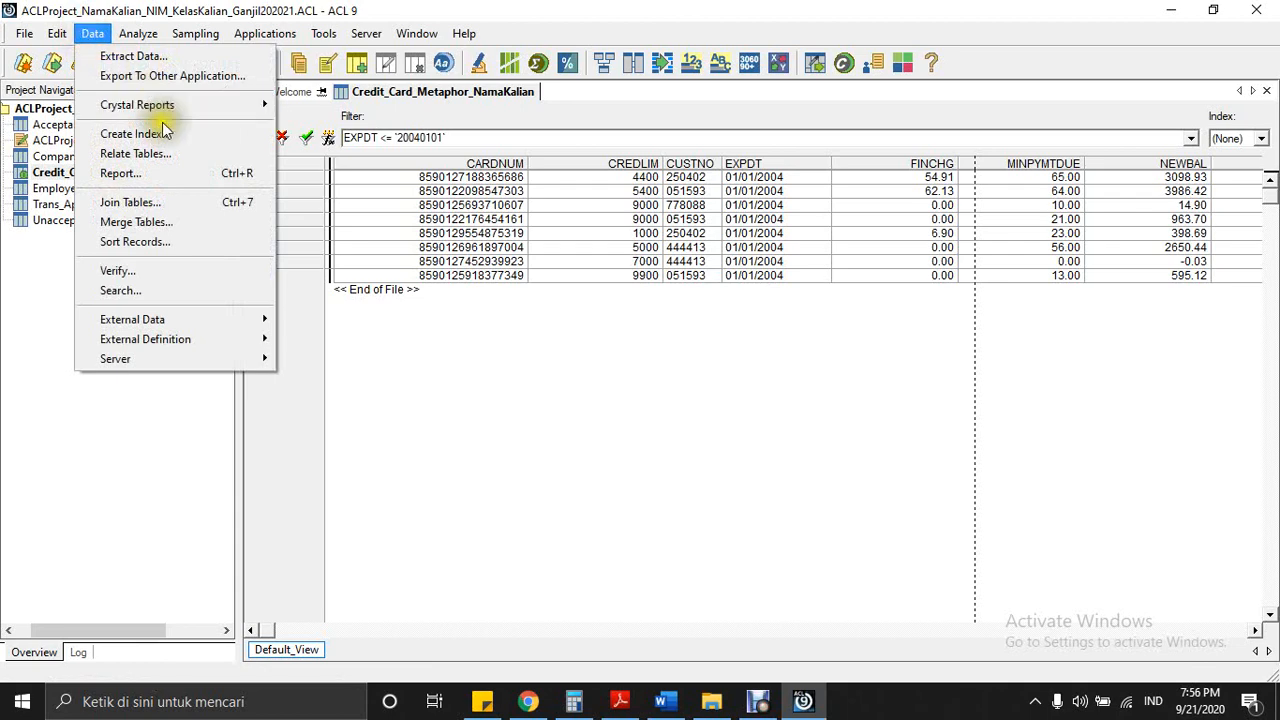
{"action": "left_click", "coordinate": [197, 76]}
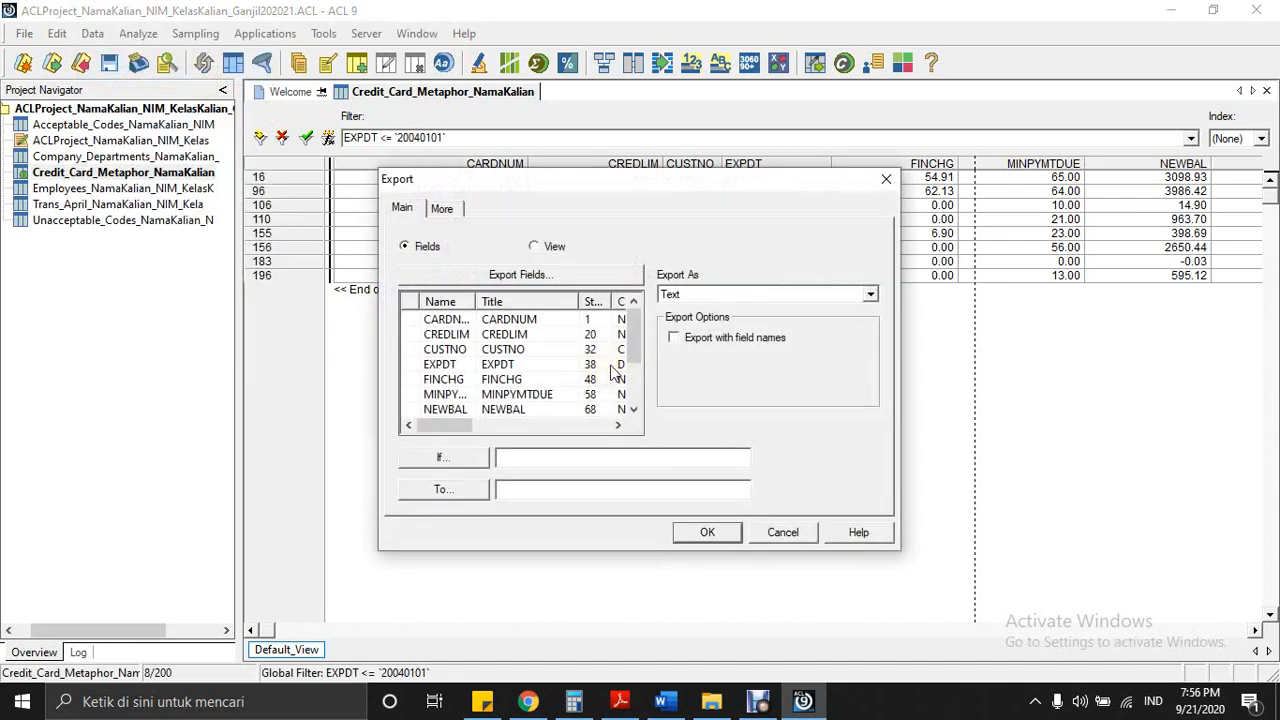
{"action": "left_click", "coordinate": [546, 250]}
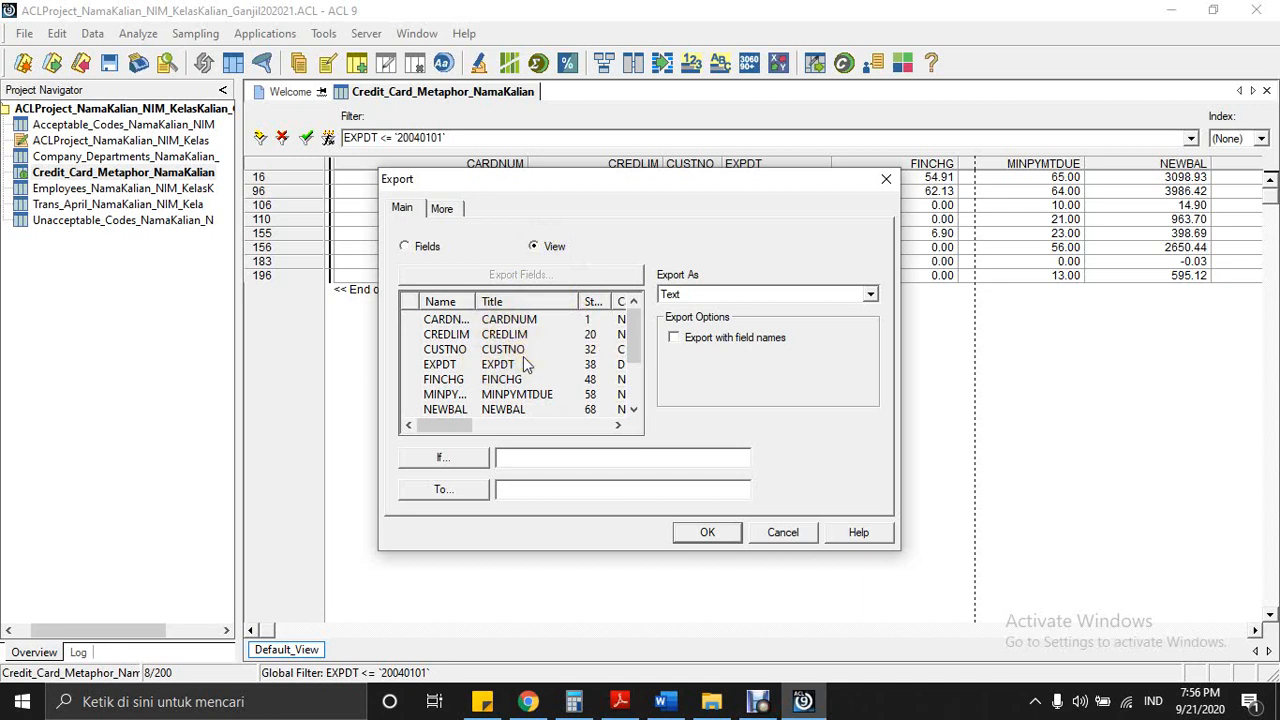
{"action": "left_click", "coordinate": [691, 293]}
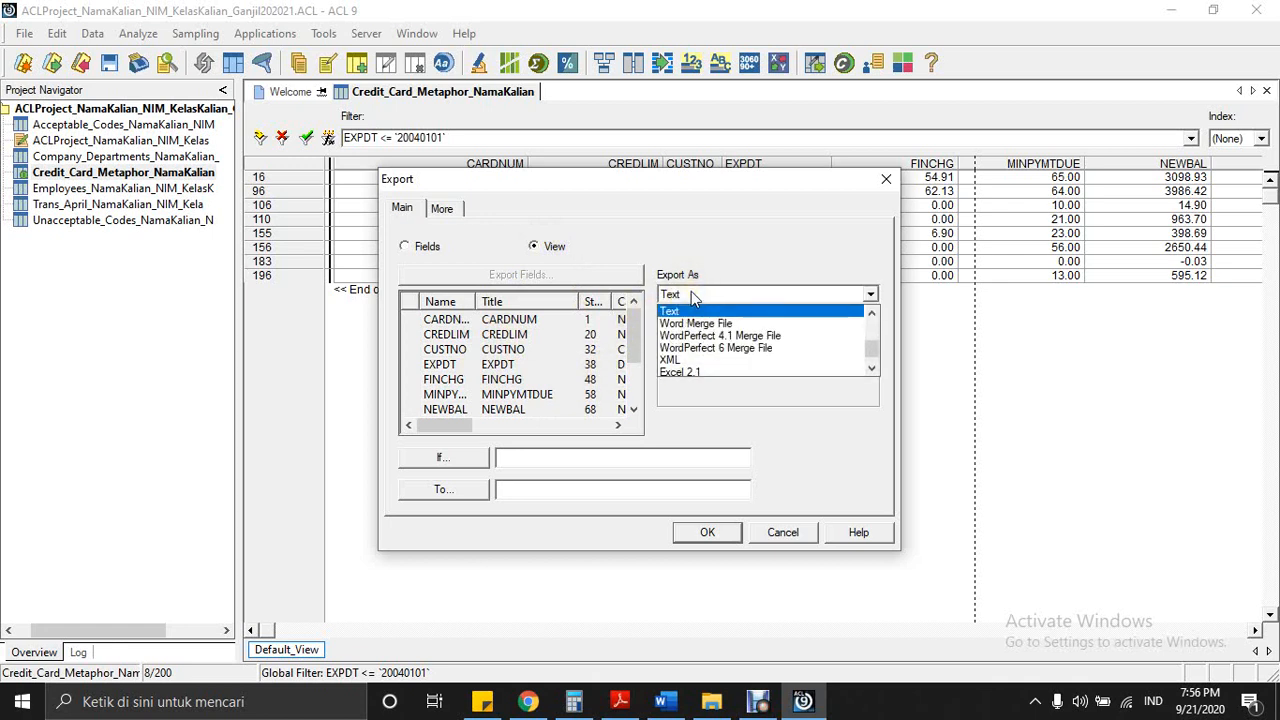
{"action": "scroll", "coordinate": [723, 374], "scroll_direction": "down", "scroll_amount": 1}
{"action": "scroll", "coordinate": [721, 328], "scroll_direction": "up", "scroll_amount": 1}
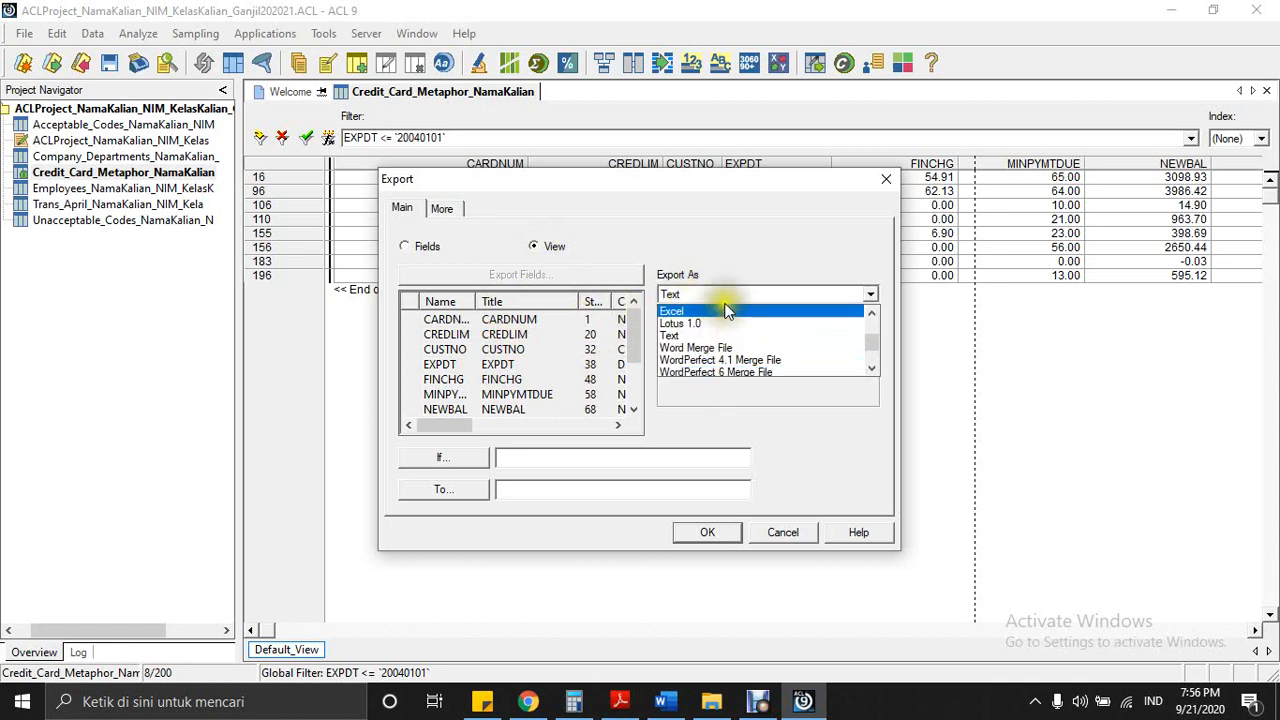
{"action": "left_click", "coordinate": [726, 334]}
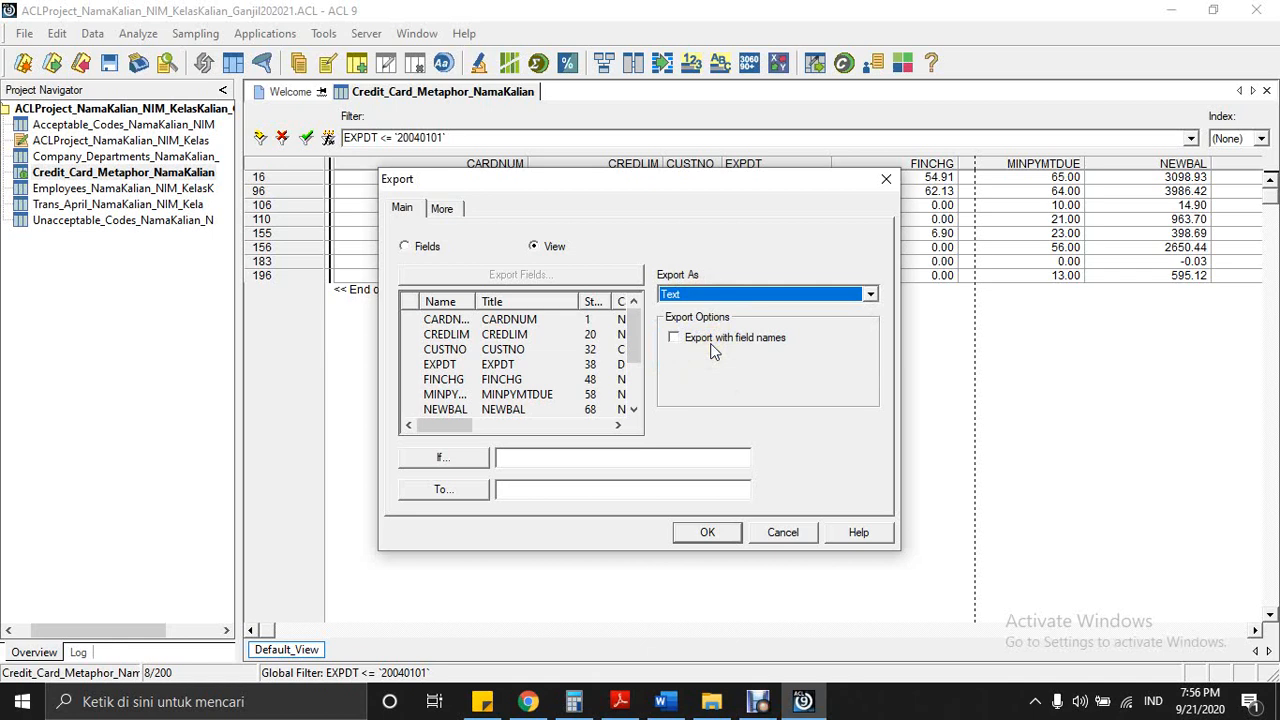
{"action": "left_click", "coordinate": [680, 304]}
- Name the export file CCM_To_Expire_By_January1 and run the export
{"action": "left_click", "coordinate": [553, 484]}
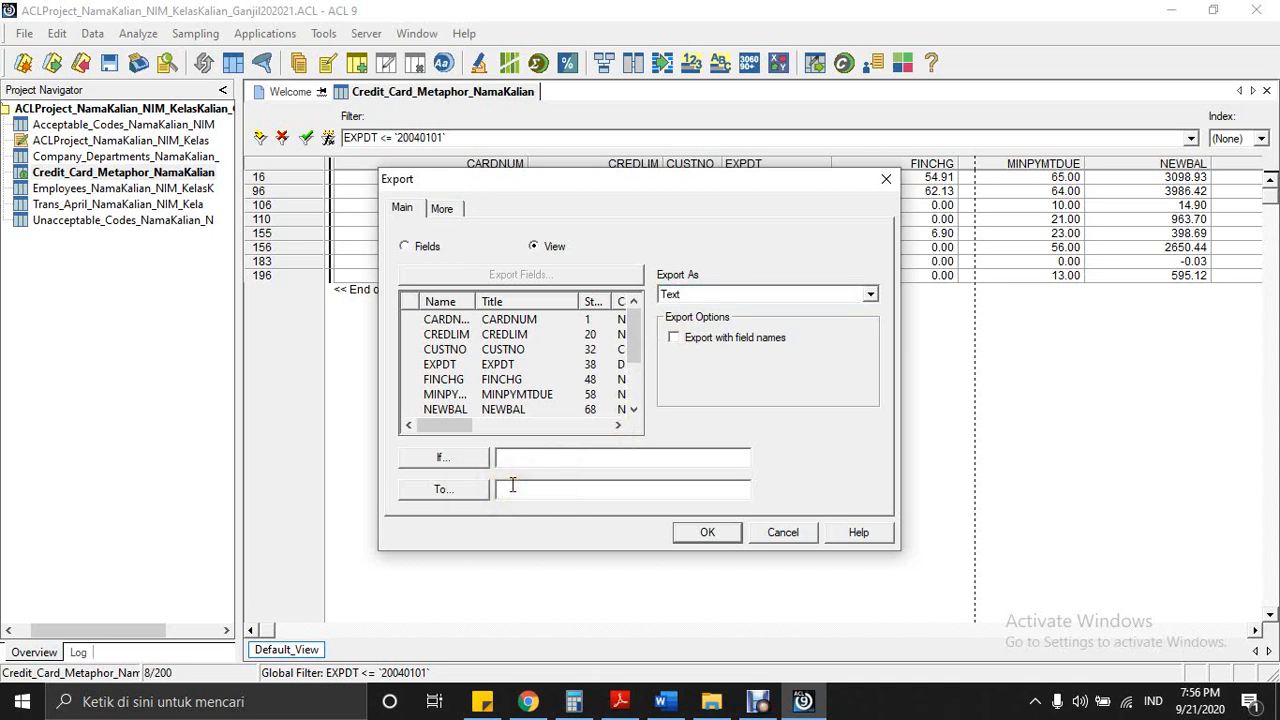
{"action": "type", "text": "CCM_To_W"}
{"action": "key", "text": "BackSpace"}
{"action": "type", "text": "Expire_By_January1"}
{"action": "left_click", "coordinate": [696, 532]}
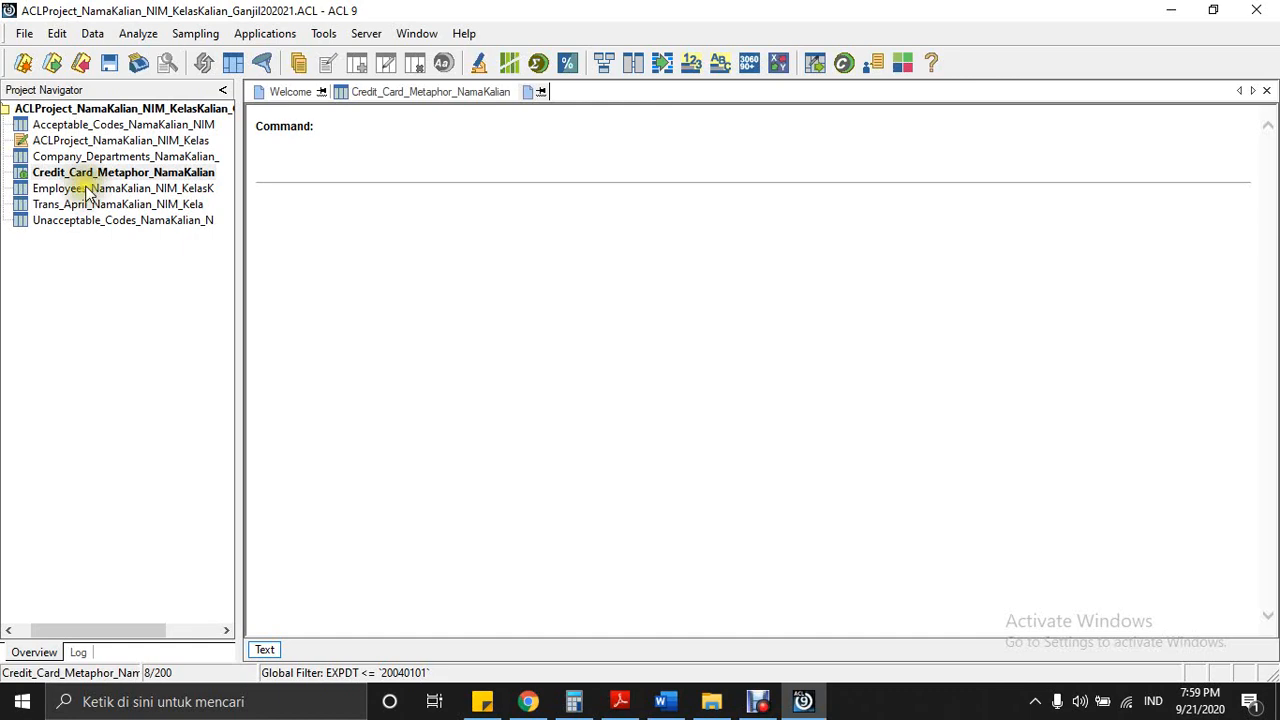
- Open the Trans_April table and start a view filter expression with the FIND( ) function
{"action": "left_click", "coordinate": [90, 205]}
{"action": "double_click", "coordinate": [90, 205]}
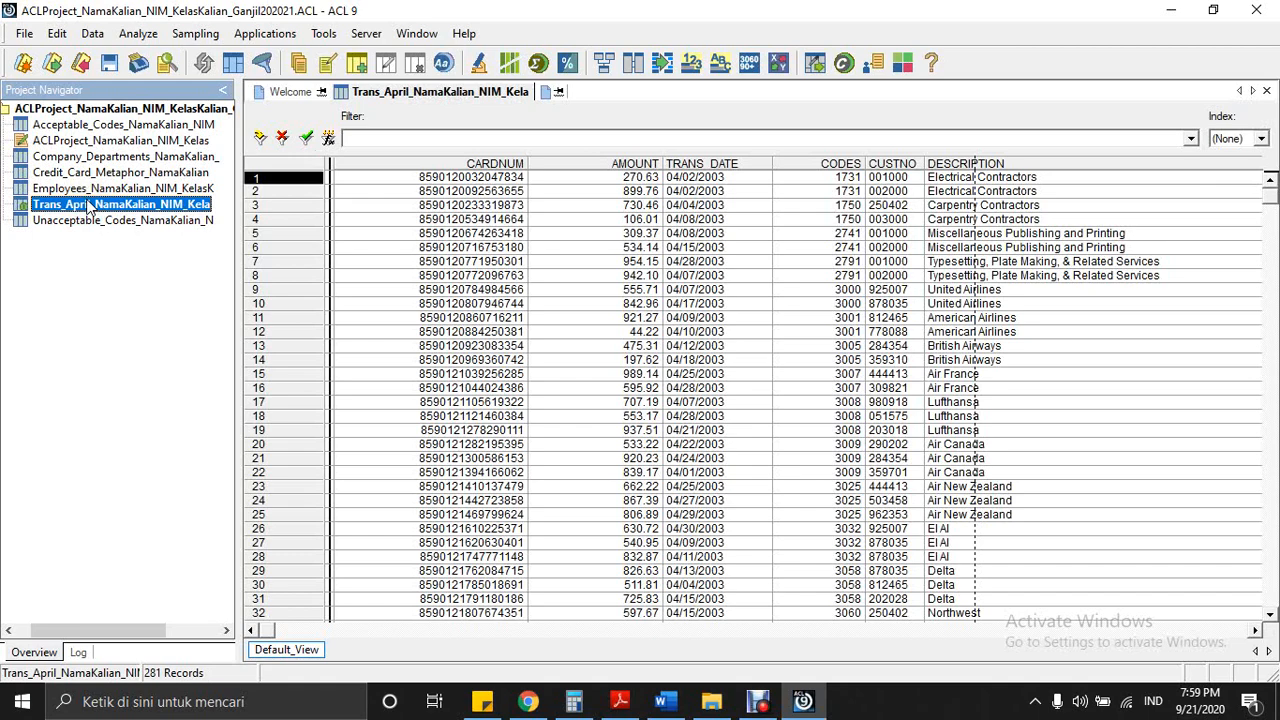
{"action": "left_click", "coordinate": [330, 137]}
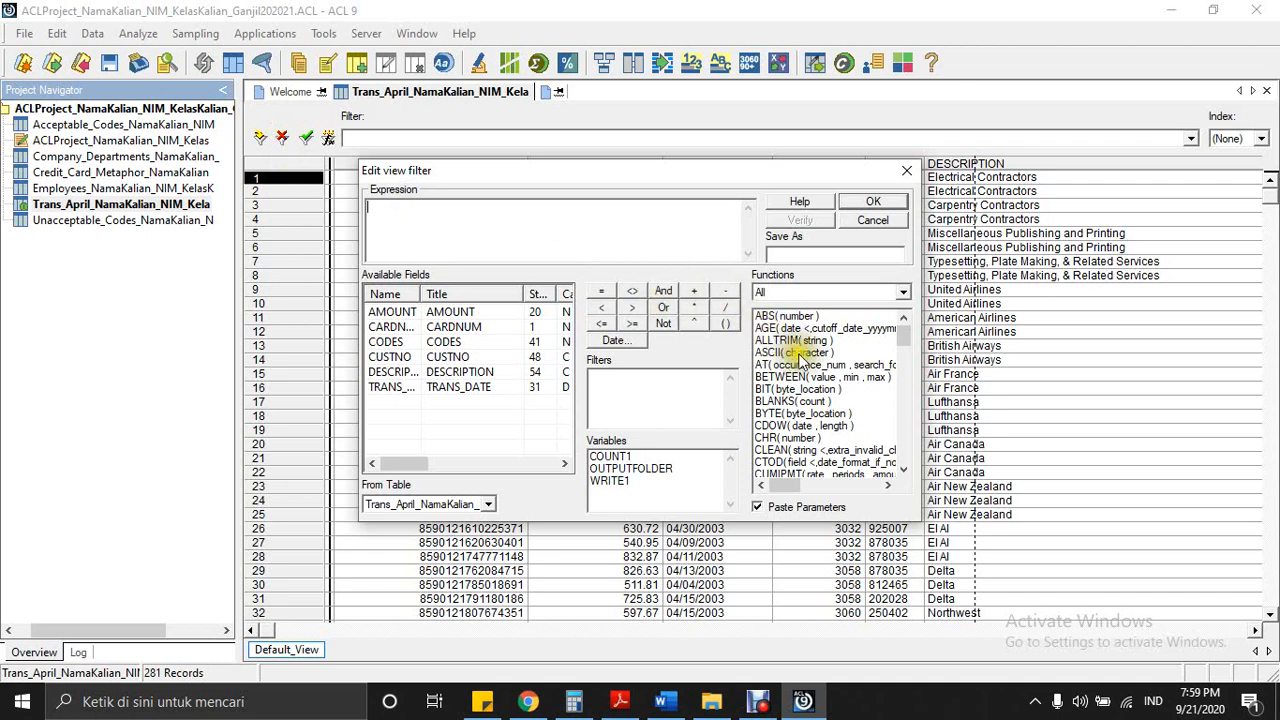
{"action": "scroll", "coordinate": [850, 380], "scroll_direction": "down", "scroll_amount": 3}
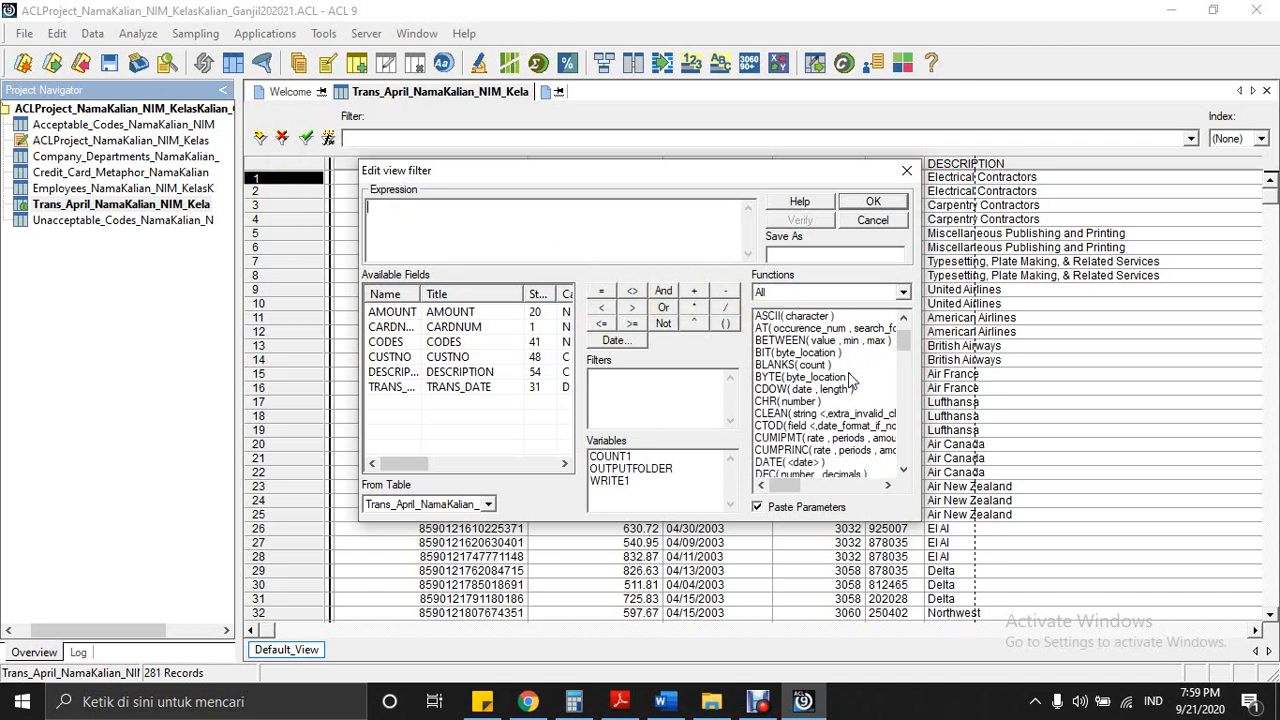
{"action": "scroll", "coordinate": [793, 437], "scroll_direction": "down", "scroll_amount": 2}
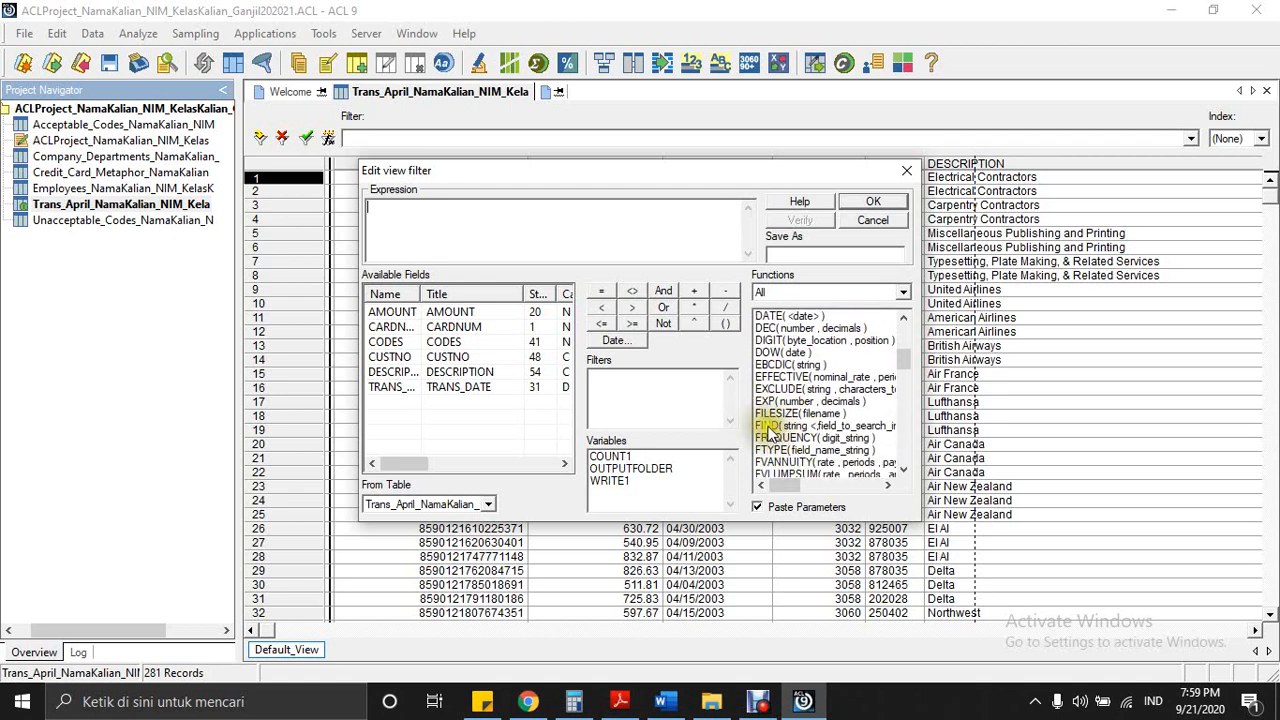
{"action": "double_click", "coordinate": [776, 425]}
- Replace the FIND function's placeholders with the CUSTNO field and the customer's number in quotation marks
{"action": "double_click", "coordinate": [407, 207]}
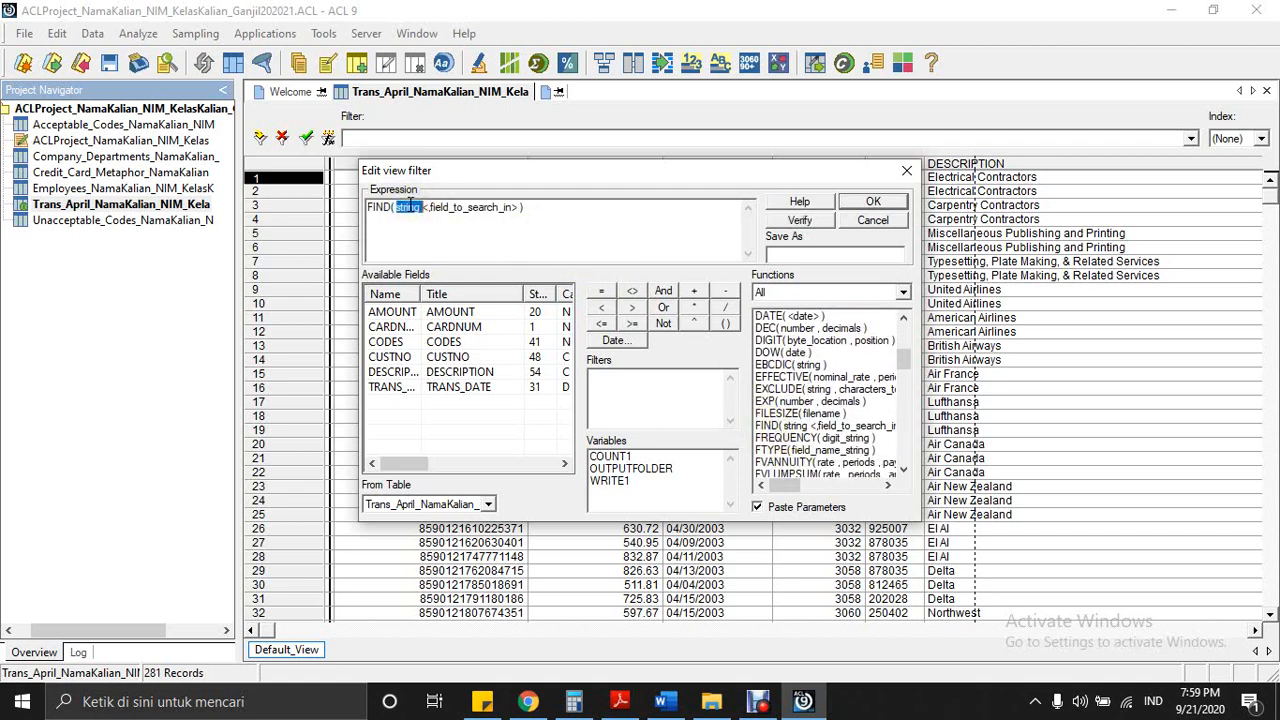
{"action": "double_click", "coordinate": [390, 357]}
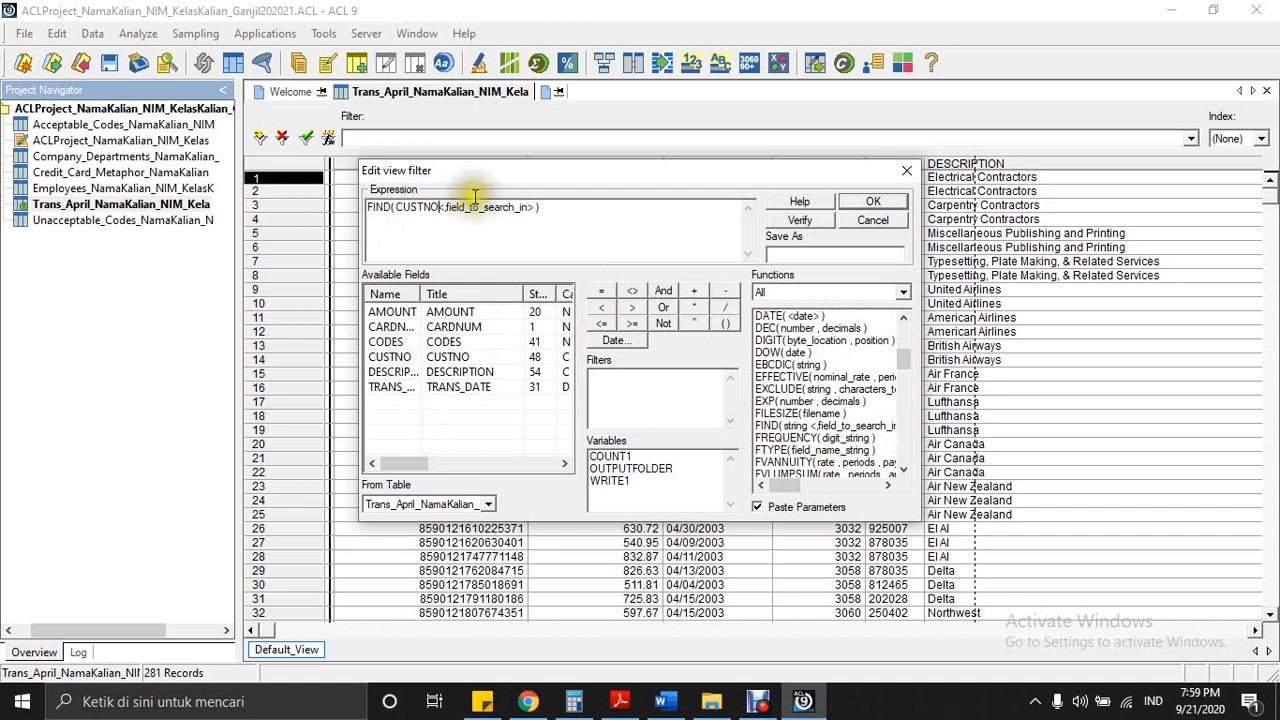
{"action": "double_click", "coordinate": [490, 207]}
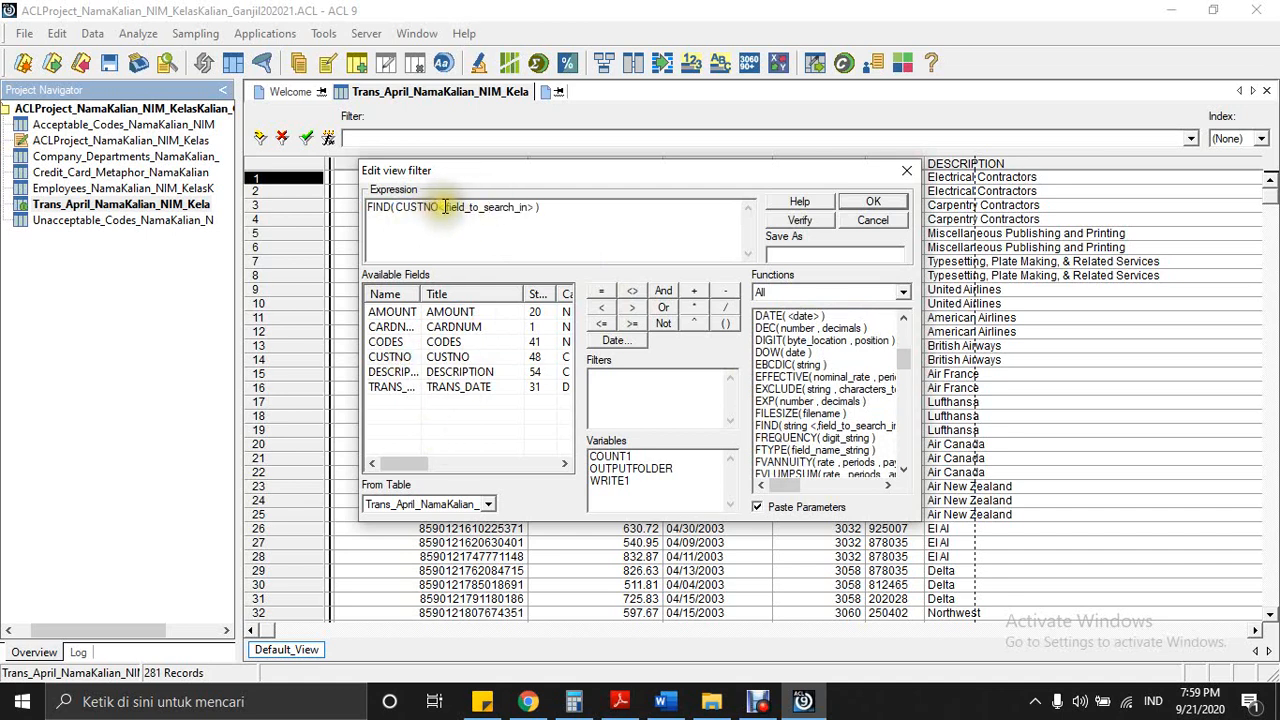
{"action": "left_click_drag", "start_coordinate": [446, 207], "coordinate": [509, 222]}
{"action": "double_click", "coordinate": [451, 207]}
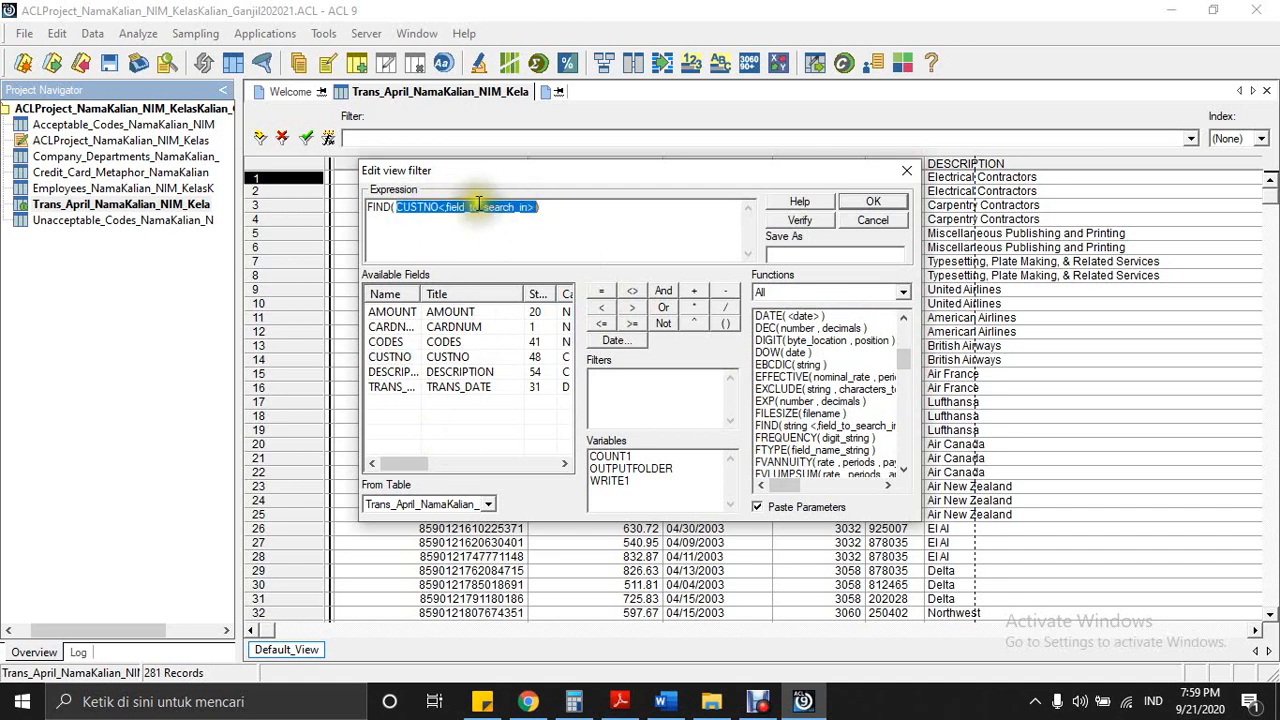
{"action": "left_click", "coordinate": [444, 207]}
{"action": "left_click_drag", "start_coordinate": [440, 207], "coordinate": [530, 217]}
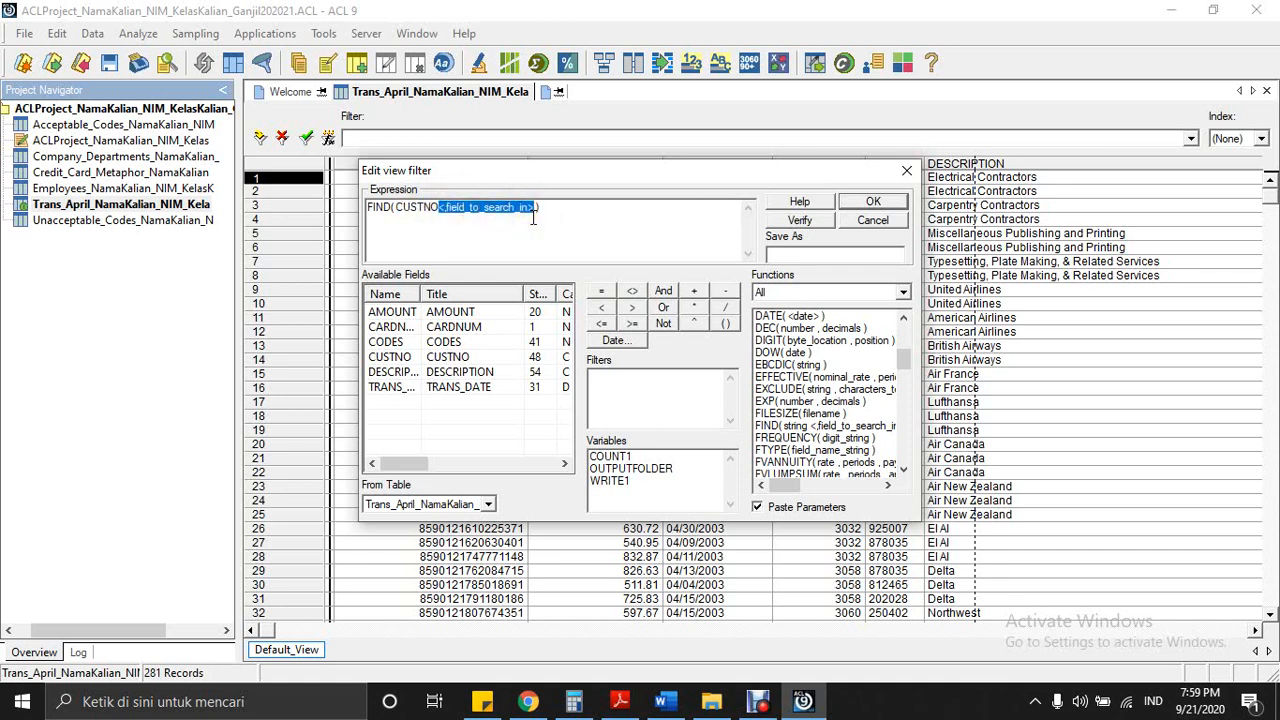
{"action": "key", "text": "Delete"}
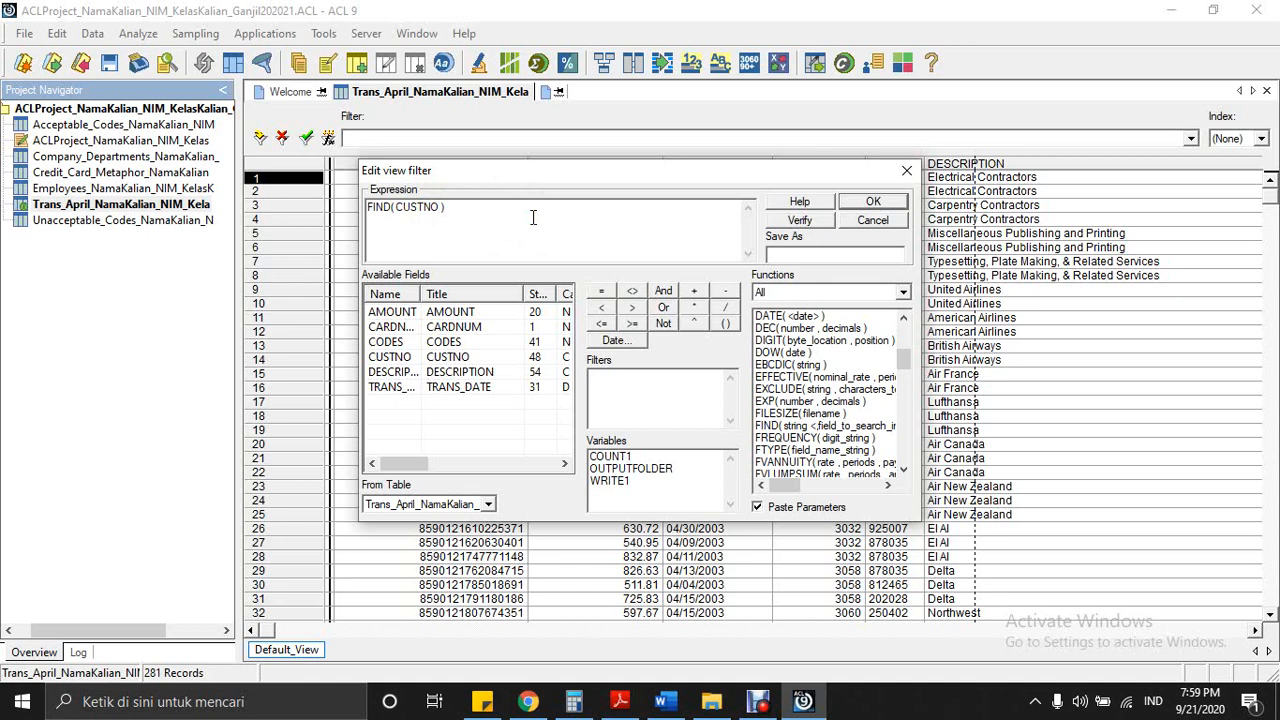
{"action": "type", "text": ", \"444413\""}
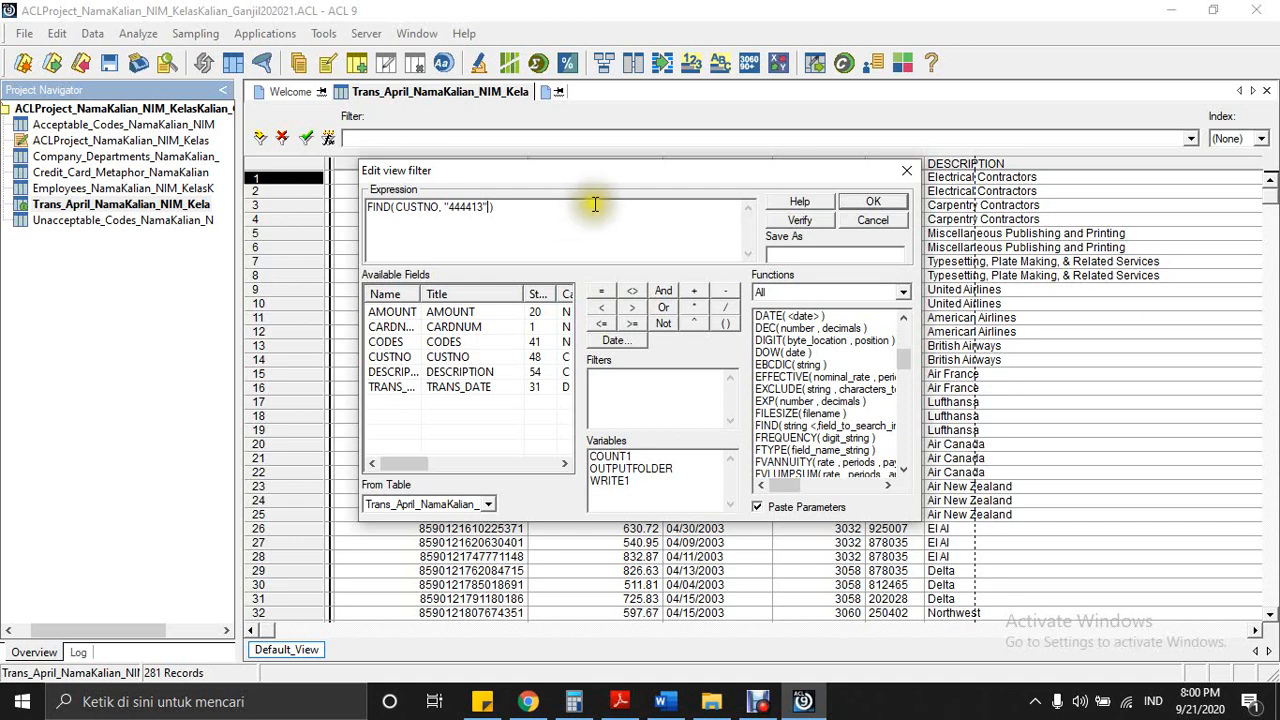
- Verify the FIND expression and apply it as the Trans_April view filter
{"action": "left_click", "coordinate": [799, 219]}
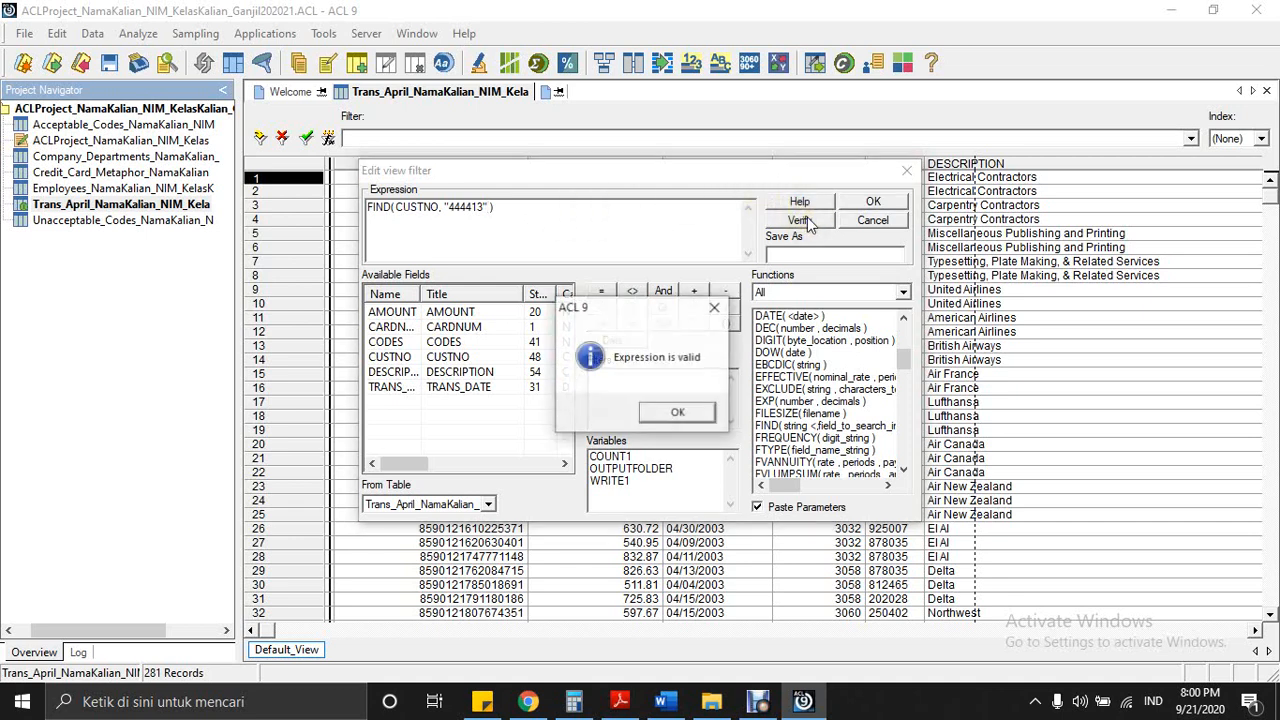
{"action": "left_click", "coordinate": [678, 412]}
{"action": "left_click", "coordinate": [873, 202]}
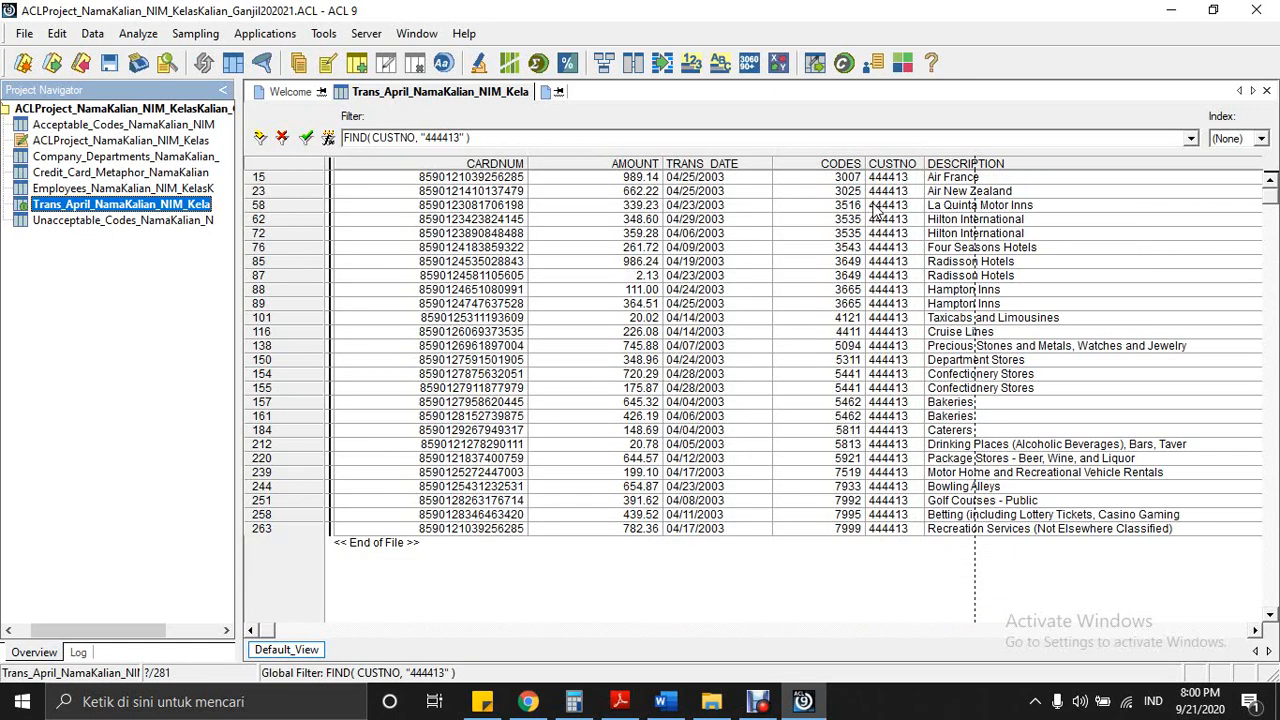
- Count the records in the Trans_April view filtered by the FIND expression on the CUSTNO field
{"action": "left_click", "coordinate": [888, 166]}
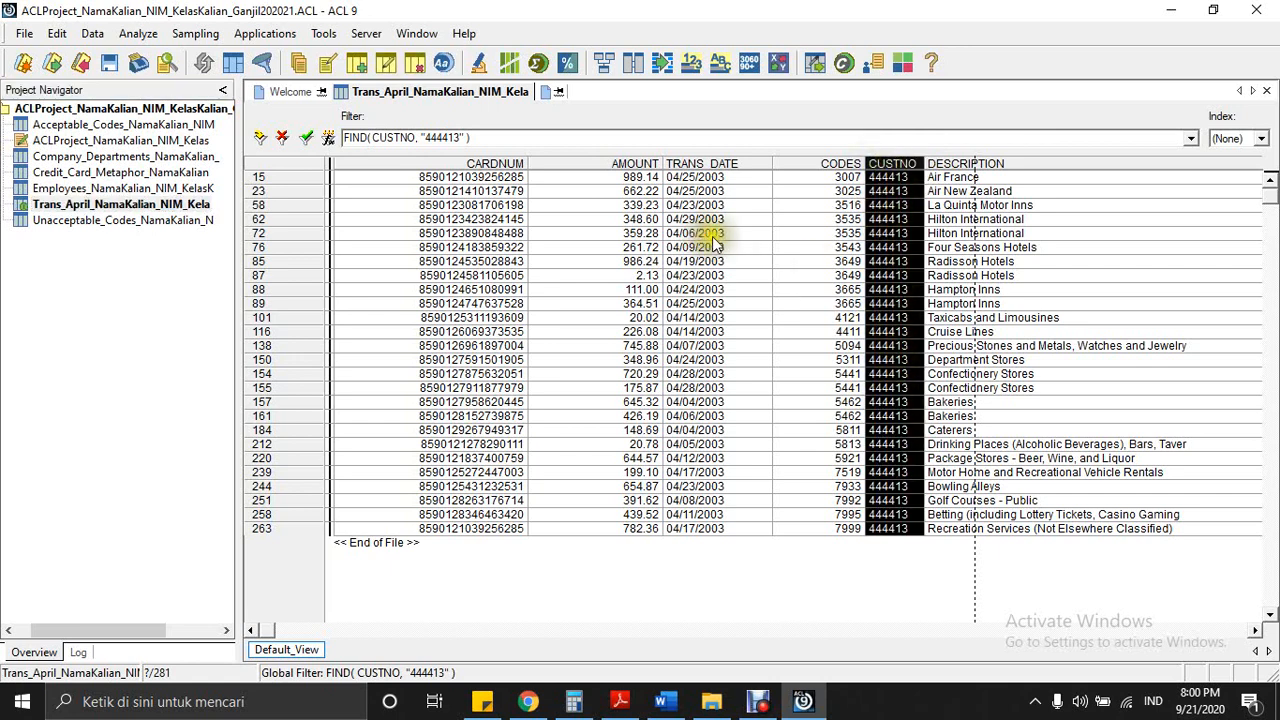
{"action": "left_click", "coordinate": [138, 33]}
{"action": "left_click", "coordinate": [165, 56]}
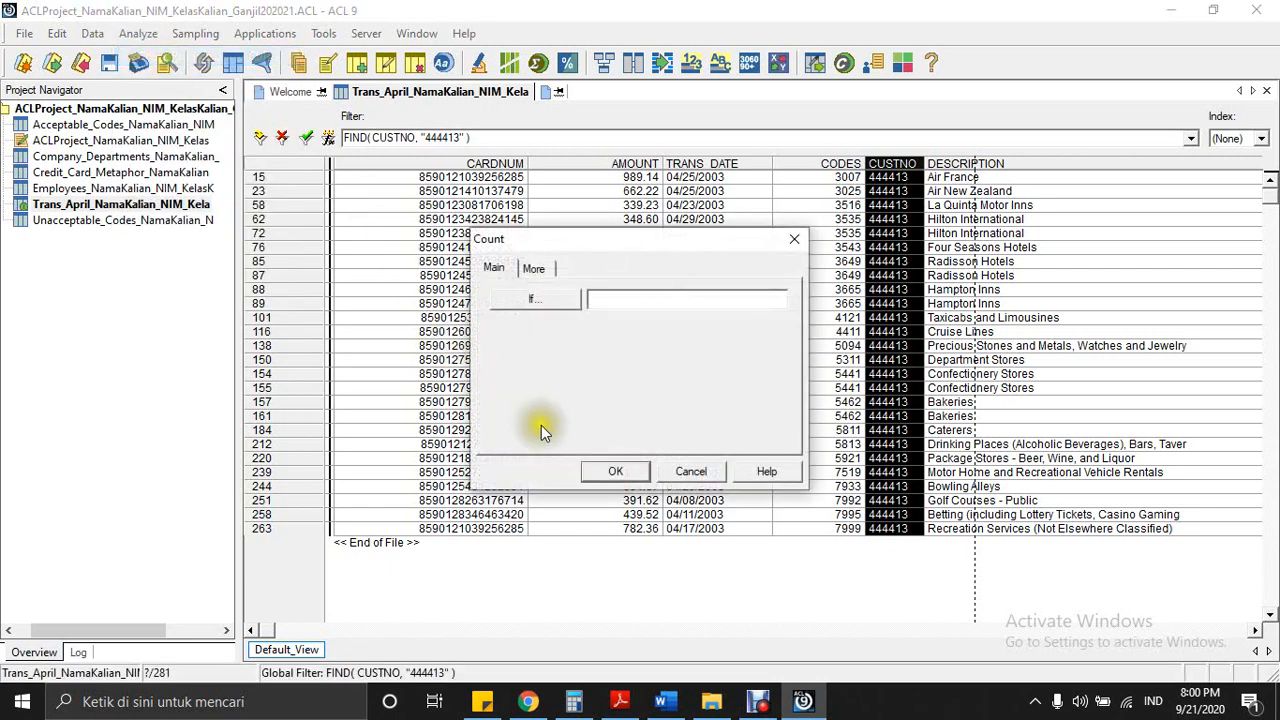
{"action": "left_click", "coordinate": [612, 469]}
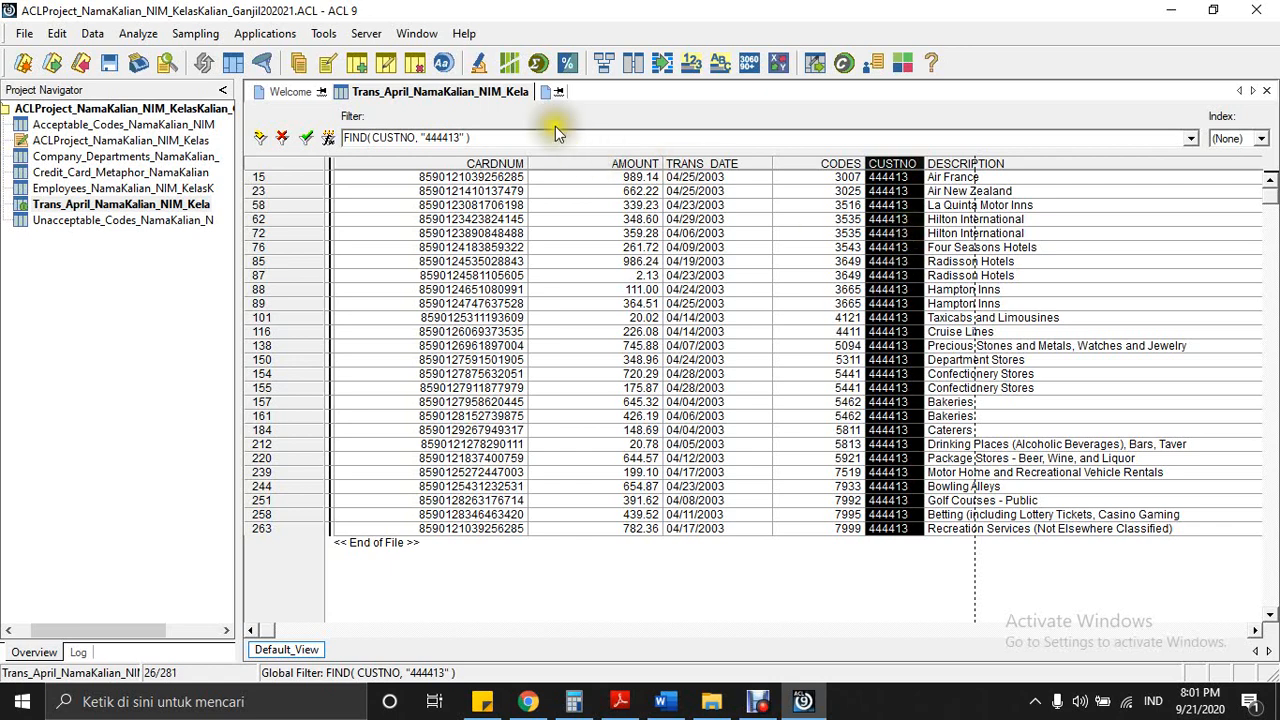
- Remove the FIND filter from the Trans_April view
{"action": "left_click", "coordinate": [292, 136]}
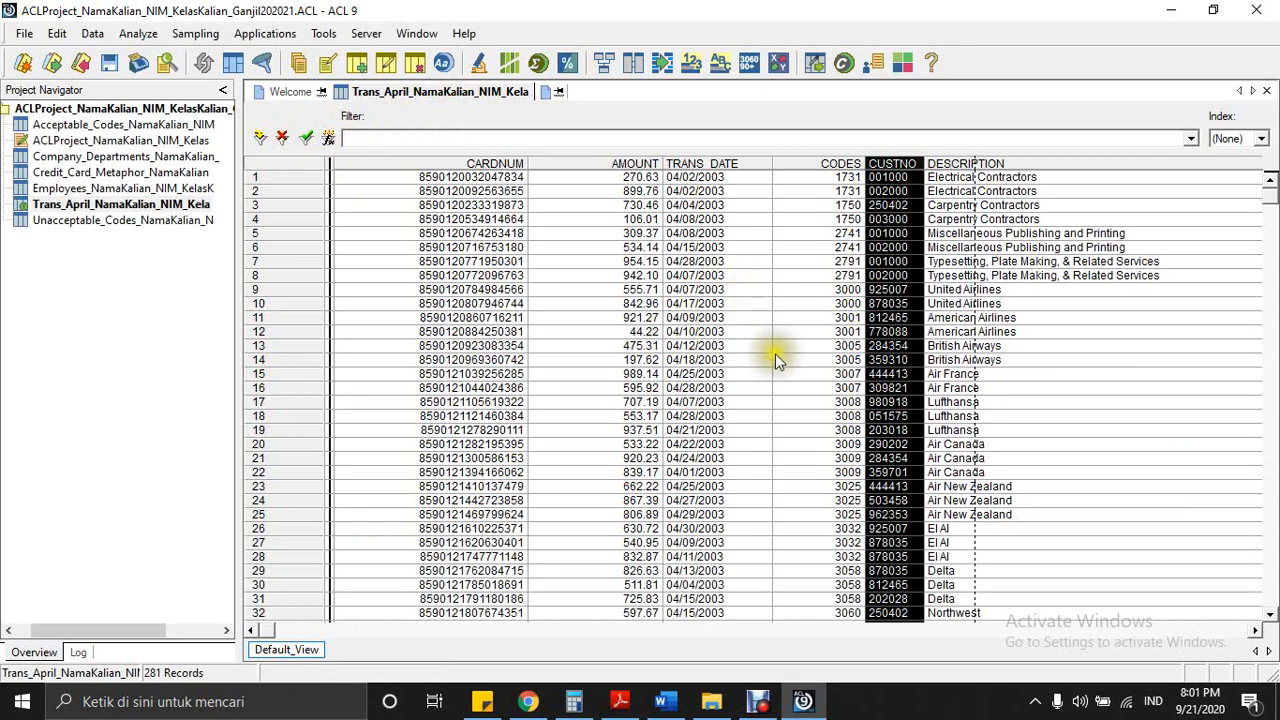
{"action": "left_click", "coordinate": [620, 444]}
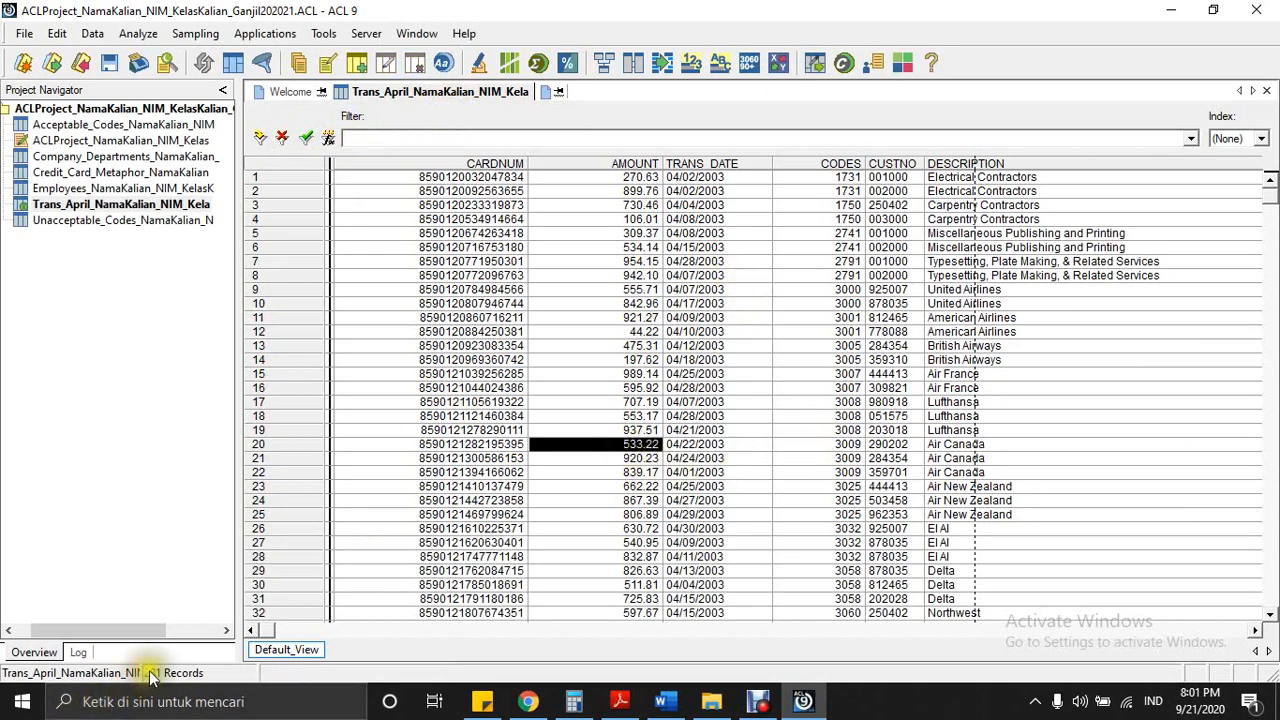
{"action": "left_click", "coordinate": [437, 160]}
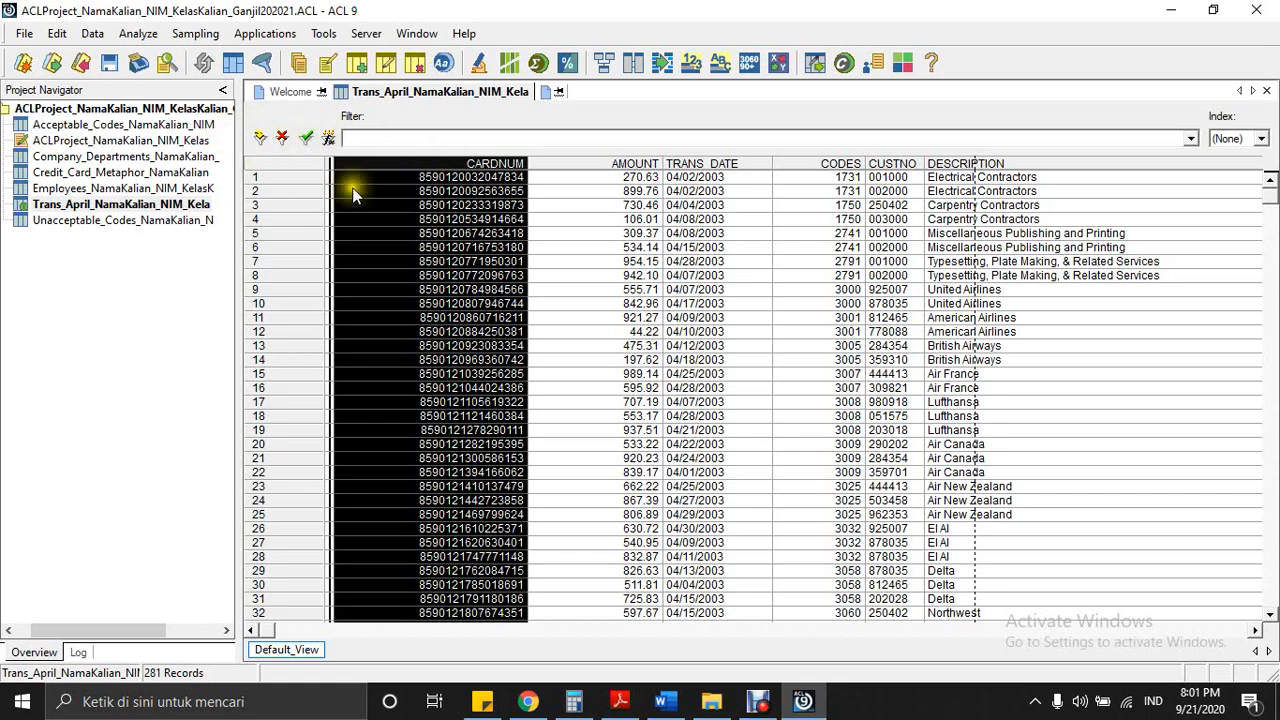
- Build a new Trans_April view filter expression setting CUSTNO equal to the customer's number in quotation marks
{"action": "left_click", "coordinate": [329, 137]}
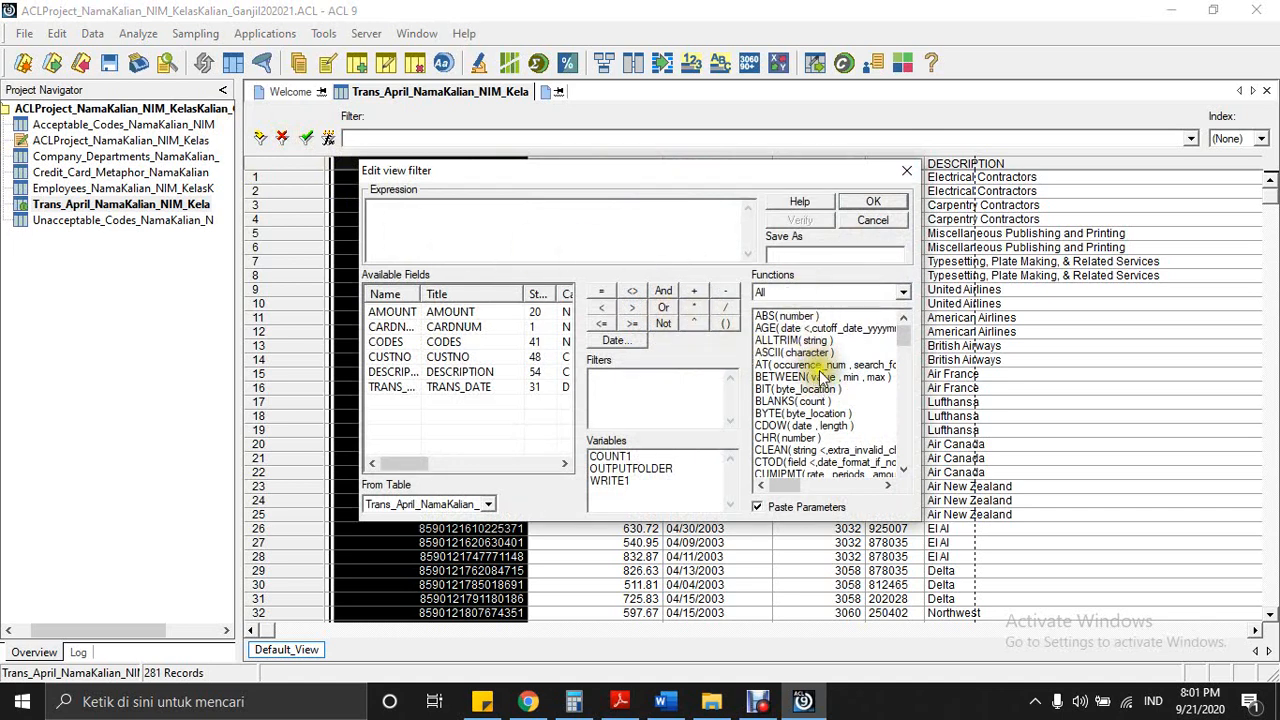
{"action": "scroll", "coordinate": [815, 360], "scroll_direction": "down", "scroll_amount": 4}
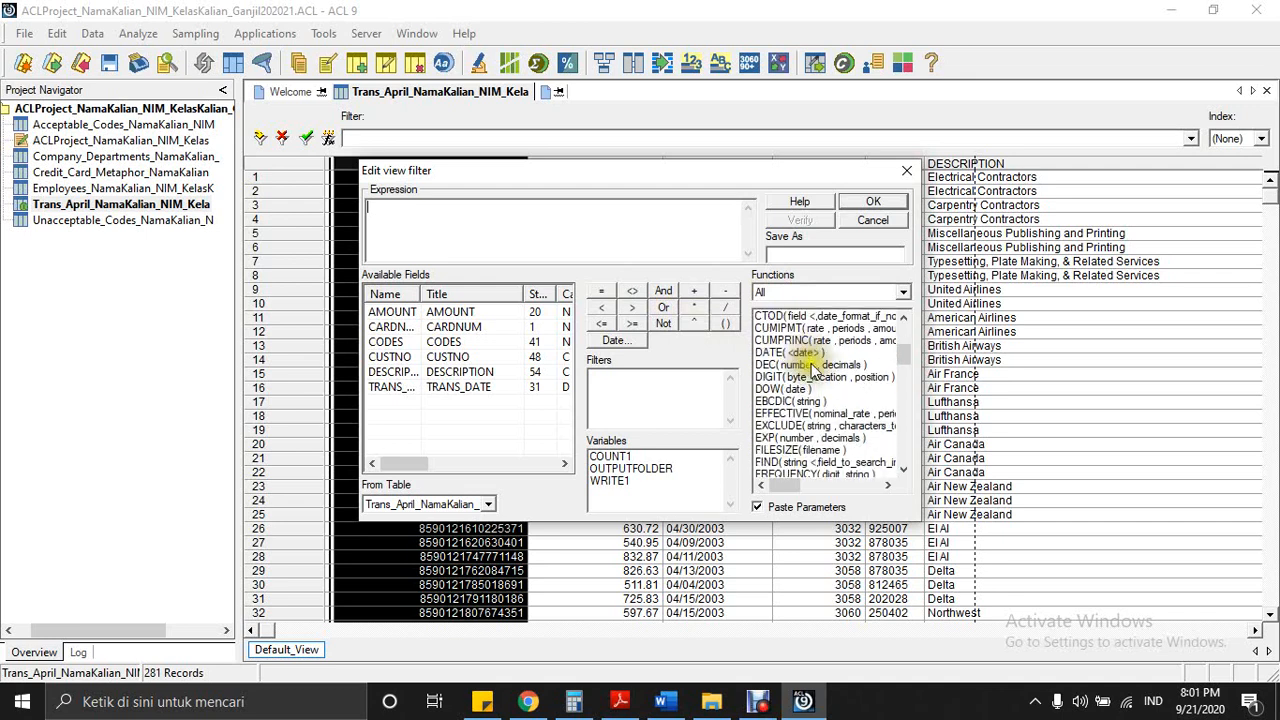
{"action": "scroll", "coordinate": [812, 370], "scroll_direction": "down", "scroll_amount": 3}
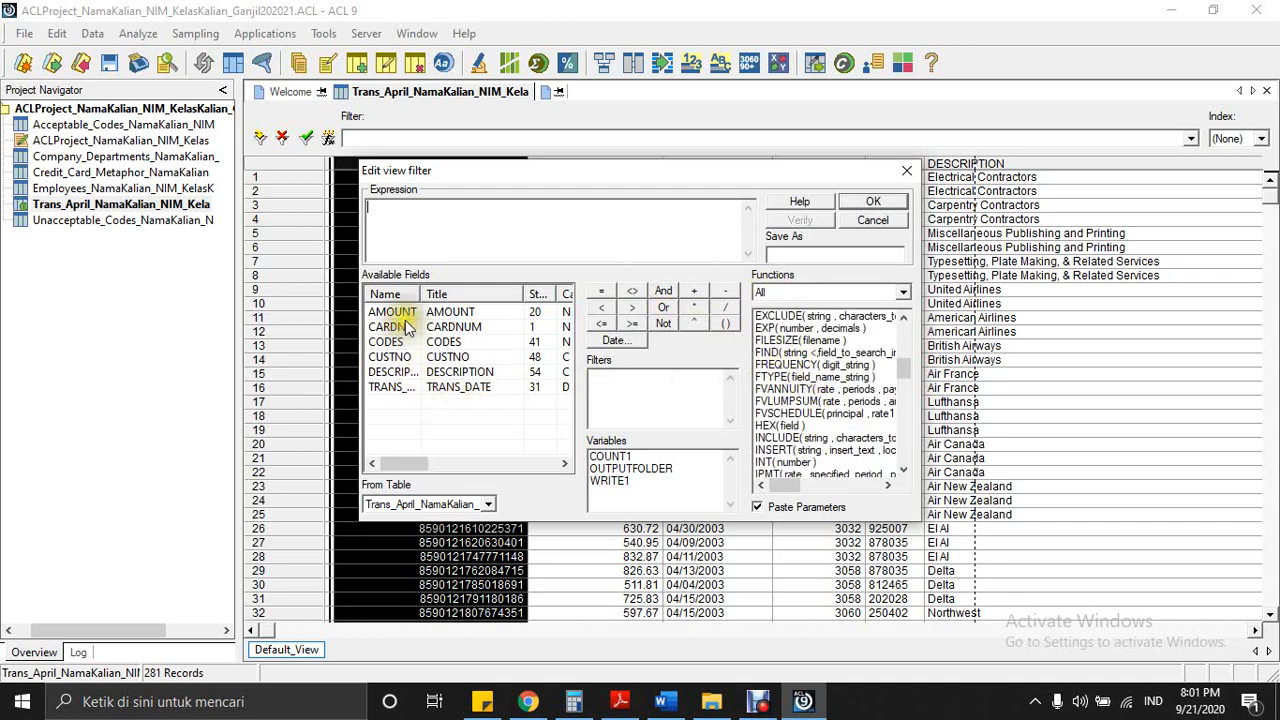
{"action": "double_click", "coordinate": [420, 357]}
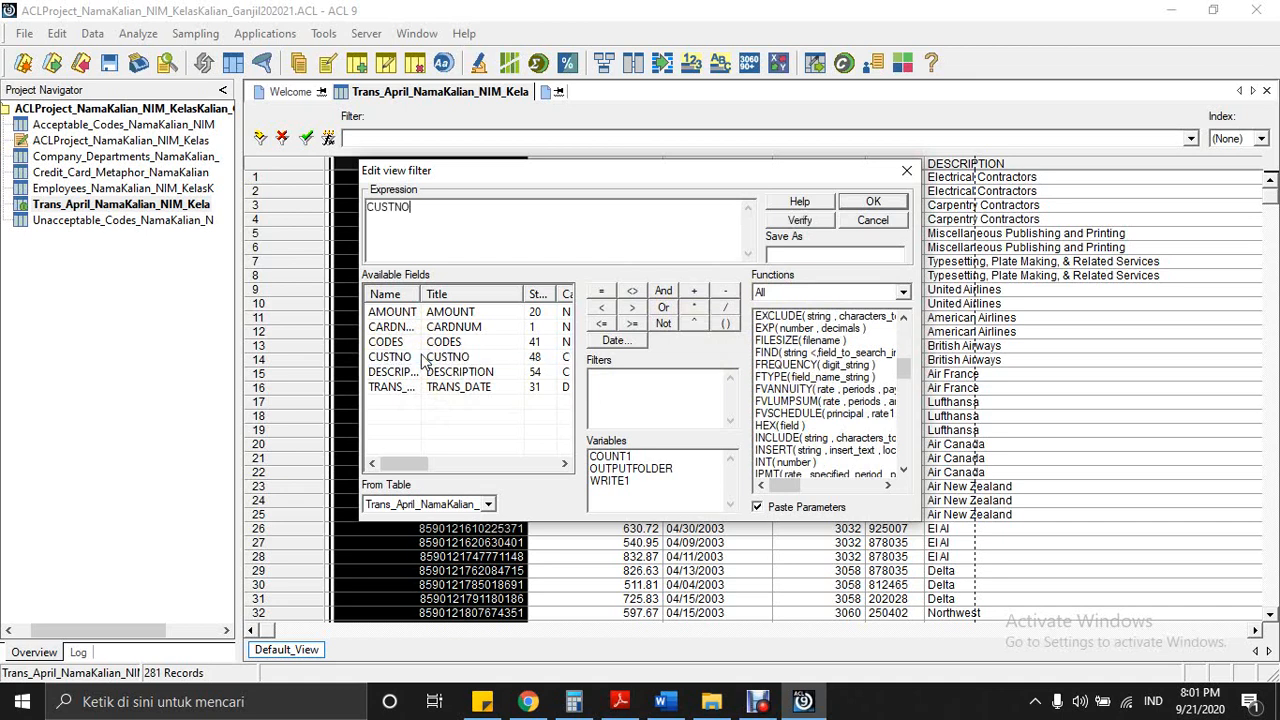
{"action": "left_click", "coordinate": [600, 294]}
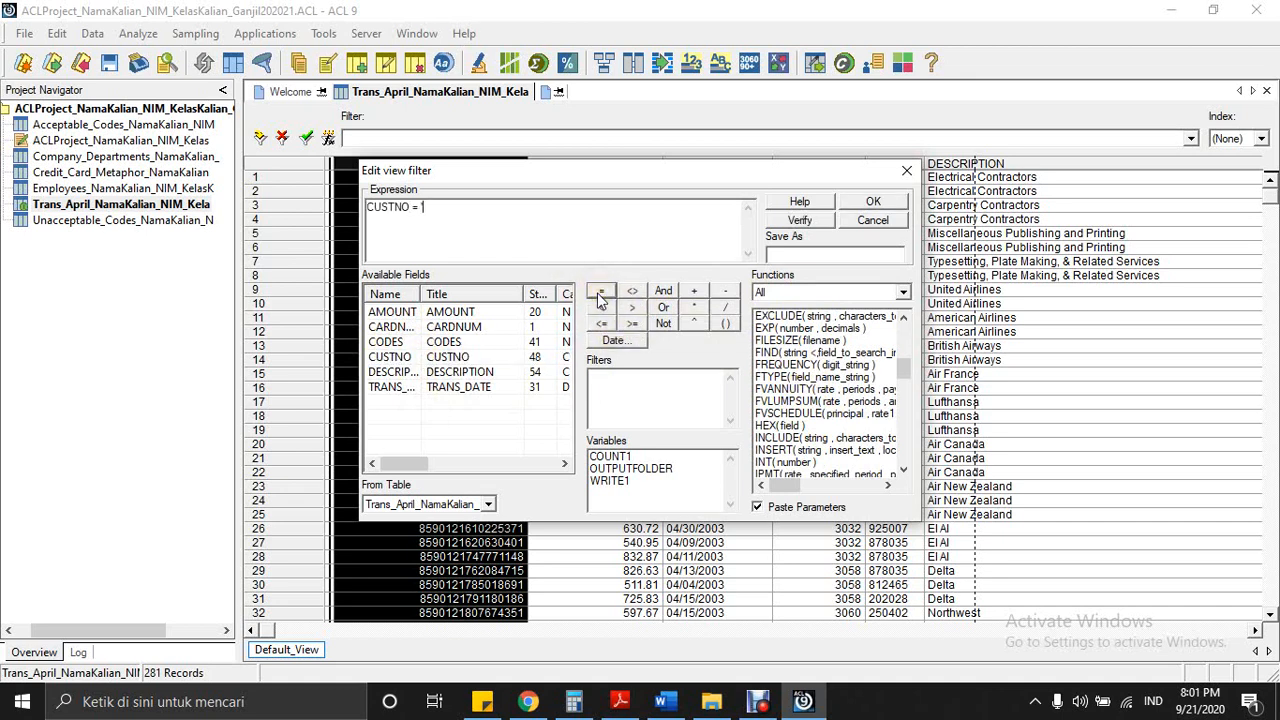
{"action": "type", "text": "\"444413"}
- Verify the CUSTNO equality expression and apply it as the Trans_April view filter
{"action": "left_click", "coordinate": [796, 220]}
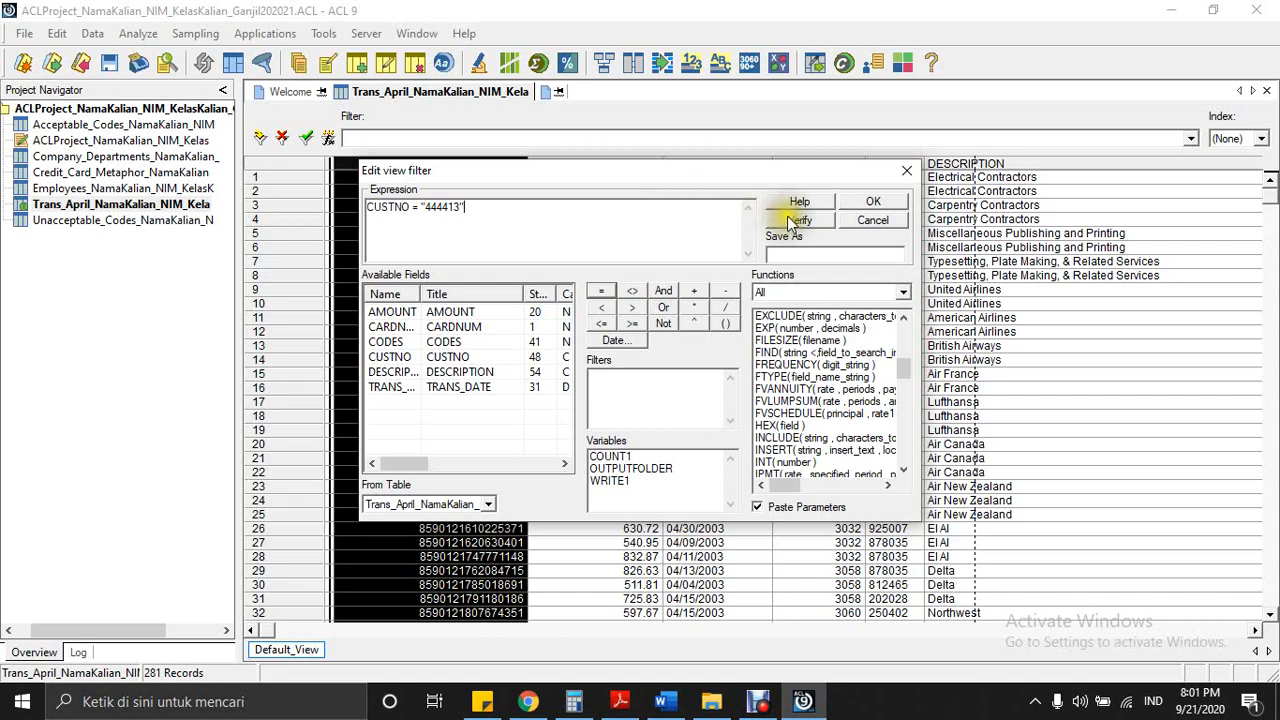
{"action": "left_click", "coordinate": [677, 412]}
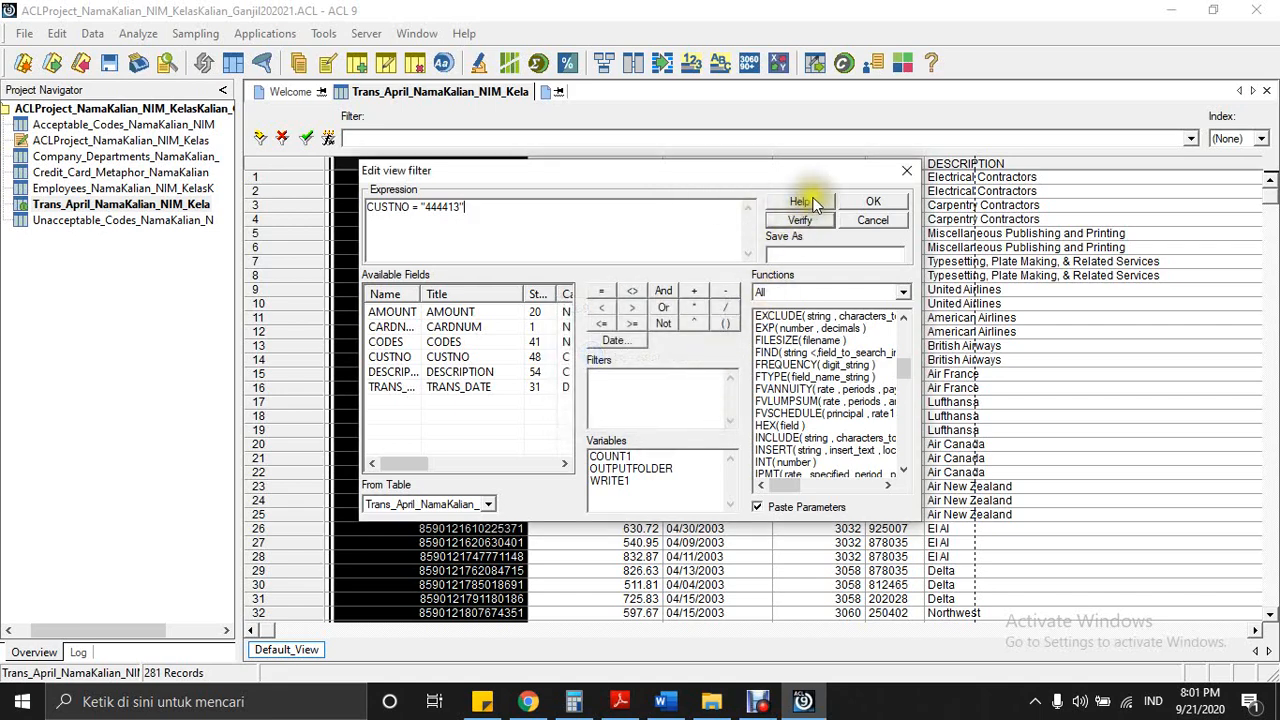
{"action": "left_click", "coordinate": [876, 200]}
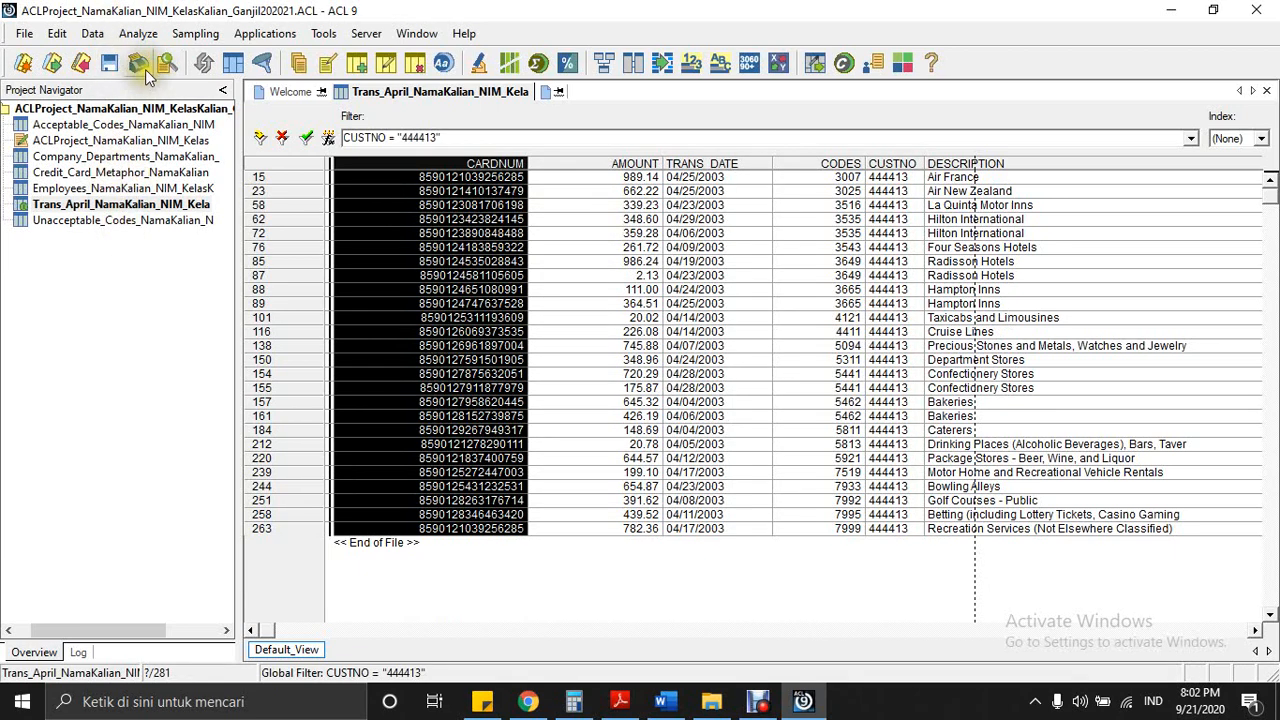
- Count the Trans_April records that match the CUSTNO equality filter
{"action": "left_click", "coordinate": [146, 35]}
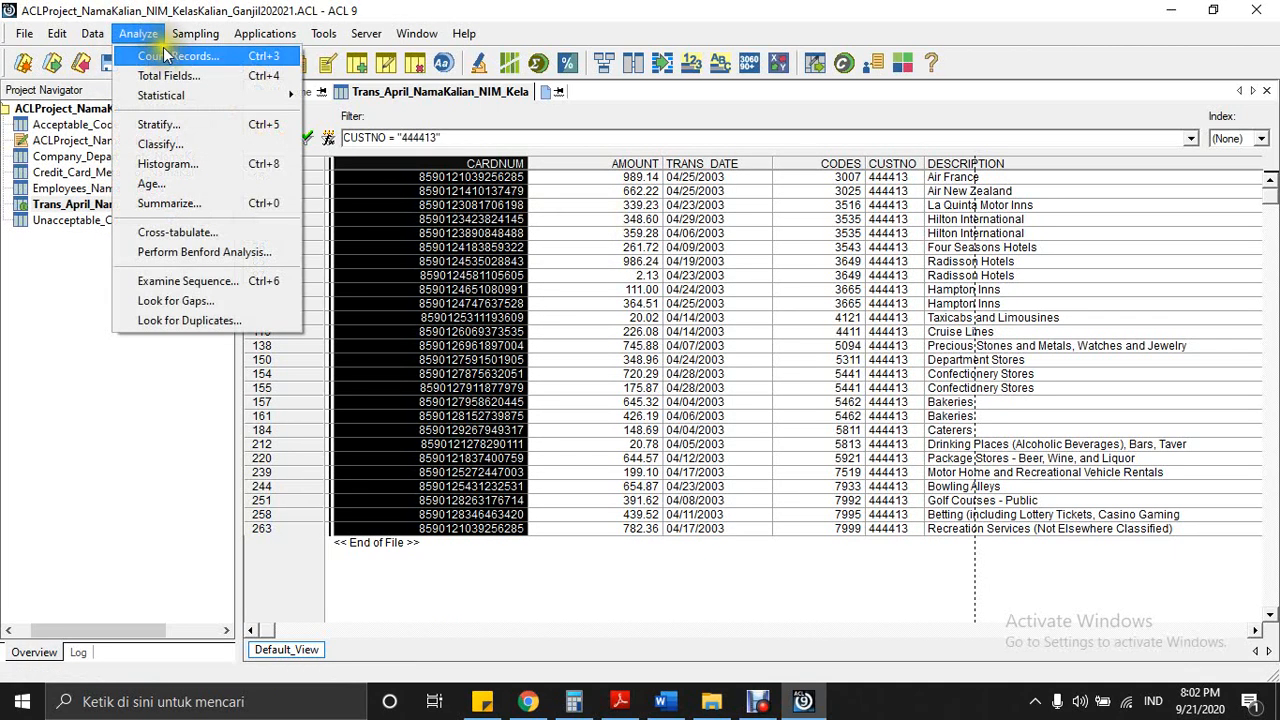
{"action": "left_click", "coordinate": [168, 55]}
{"action": "left_click", "coordinate": [622, 467]}
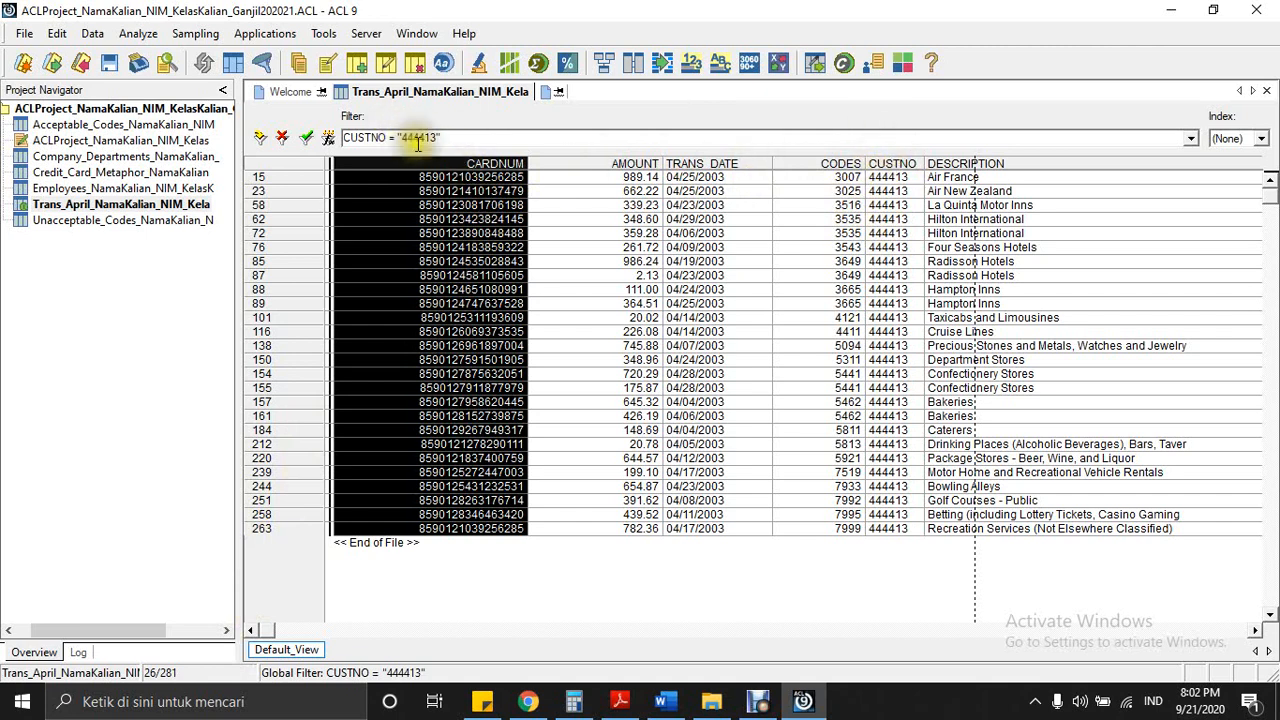
{"action": "left_click", "coordinate": [774, 151]}
- Open the Credit_Card_Metaphor table and quick sort it by the NEWBAL column in descending order
{"action": "double_click", "coordinate": [104, 175]}
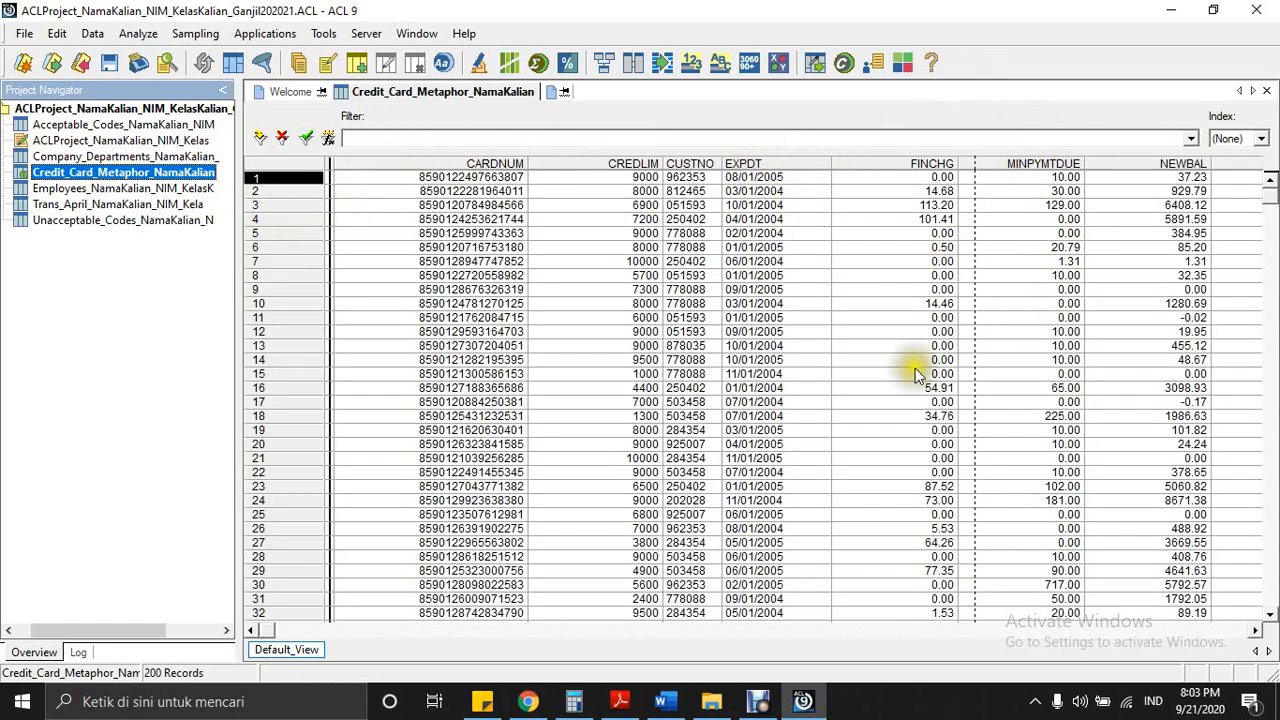
{"action": "left_click", "coordinate": [1157, 165]}
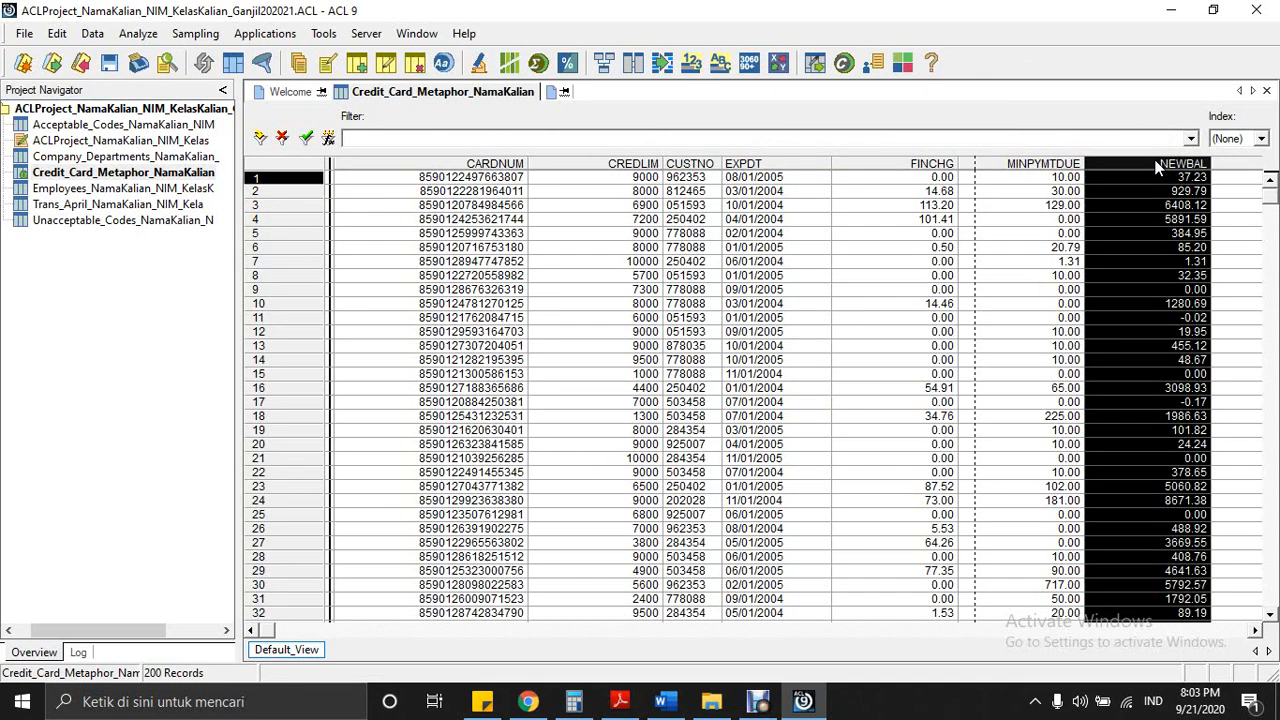
{"action": "right_click", "coordinate": [1155, 167]}
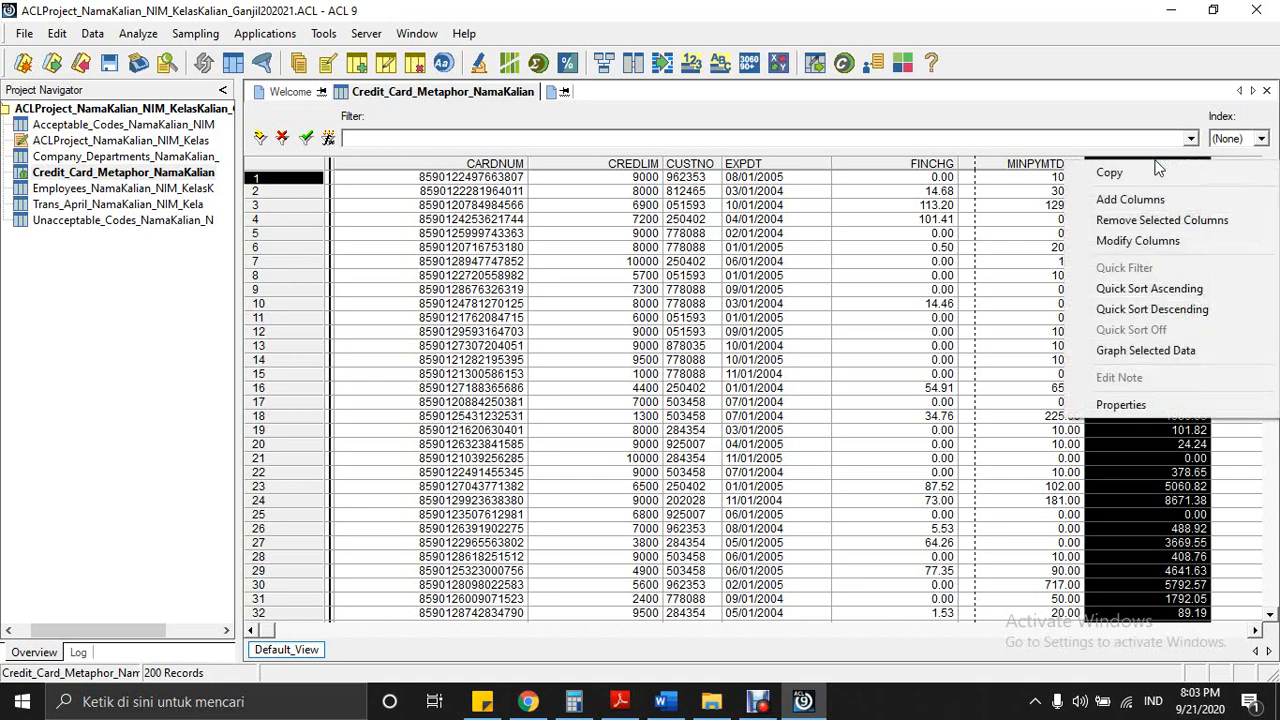
{"action": "left_click", "coordinate": [1199, 309]}
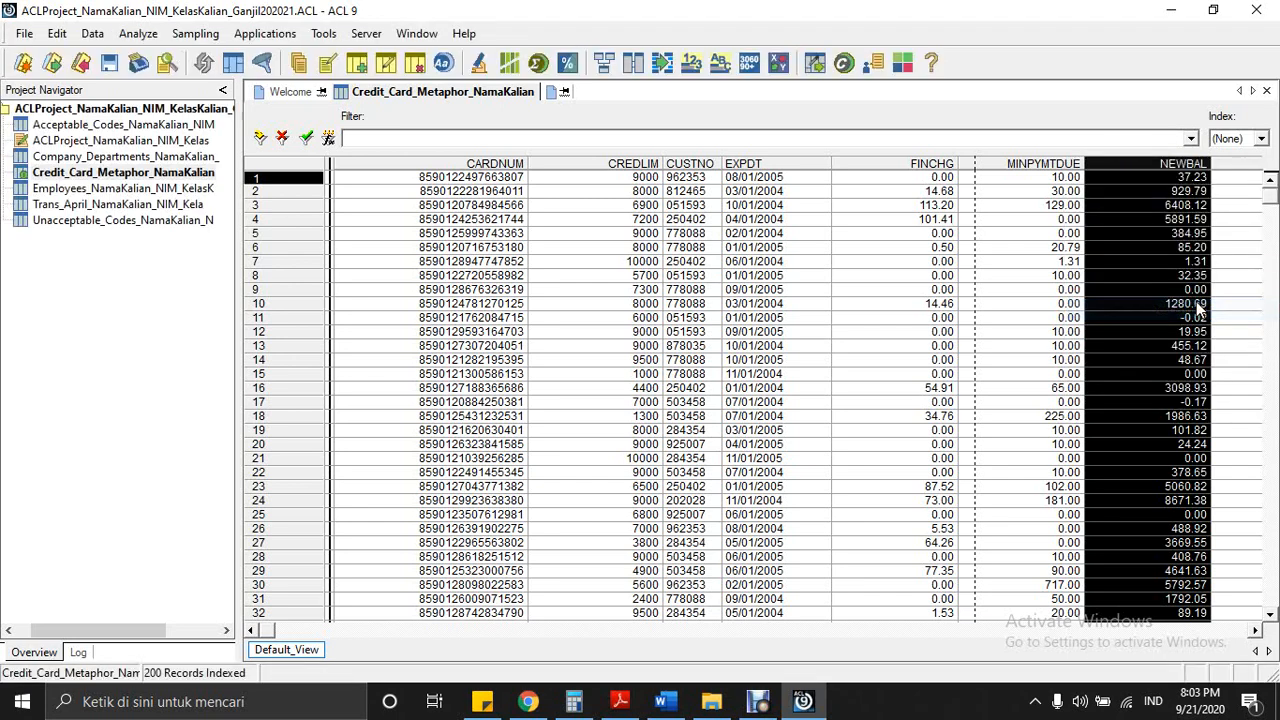
{"action": "left_click", "coordinate": [1170, 248]}
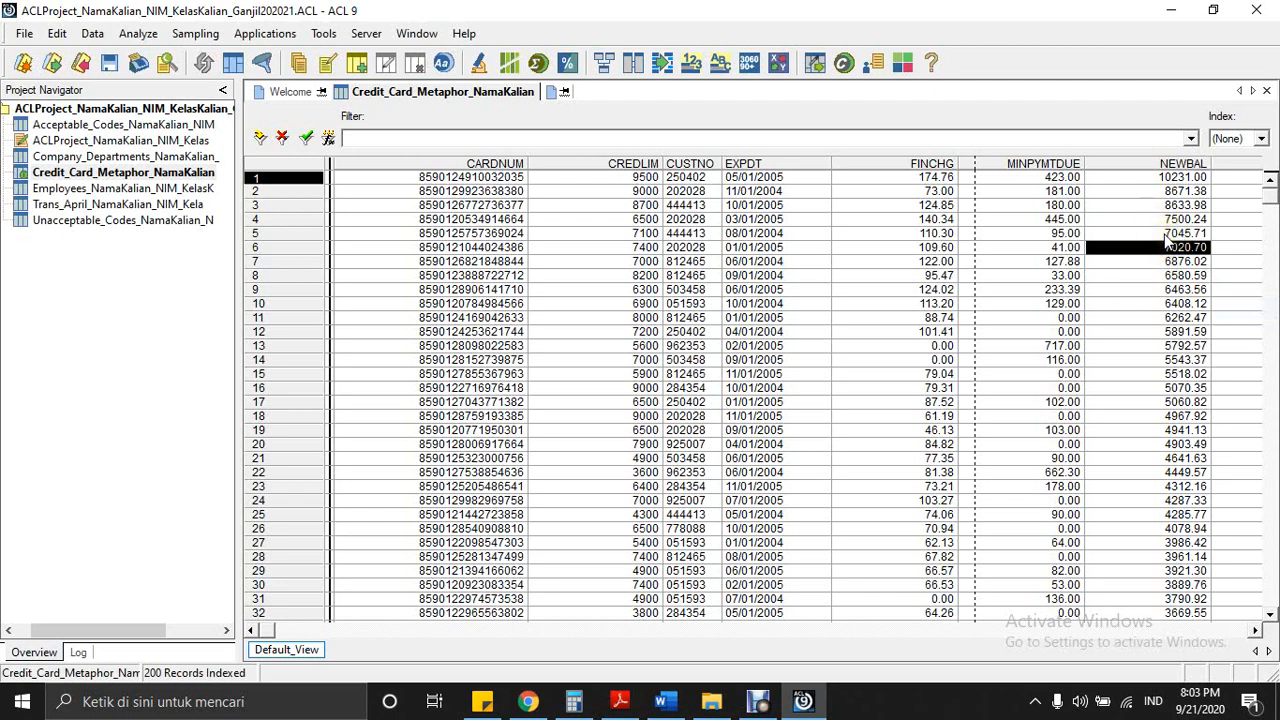
{"action": "left_click", "coordinate": [1174, 164]}
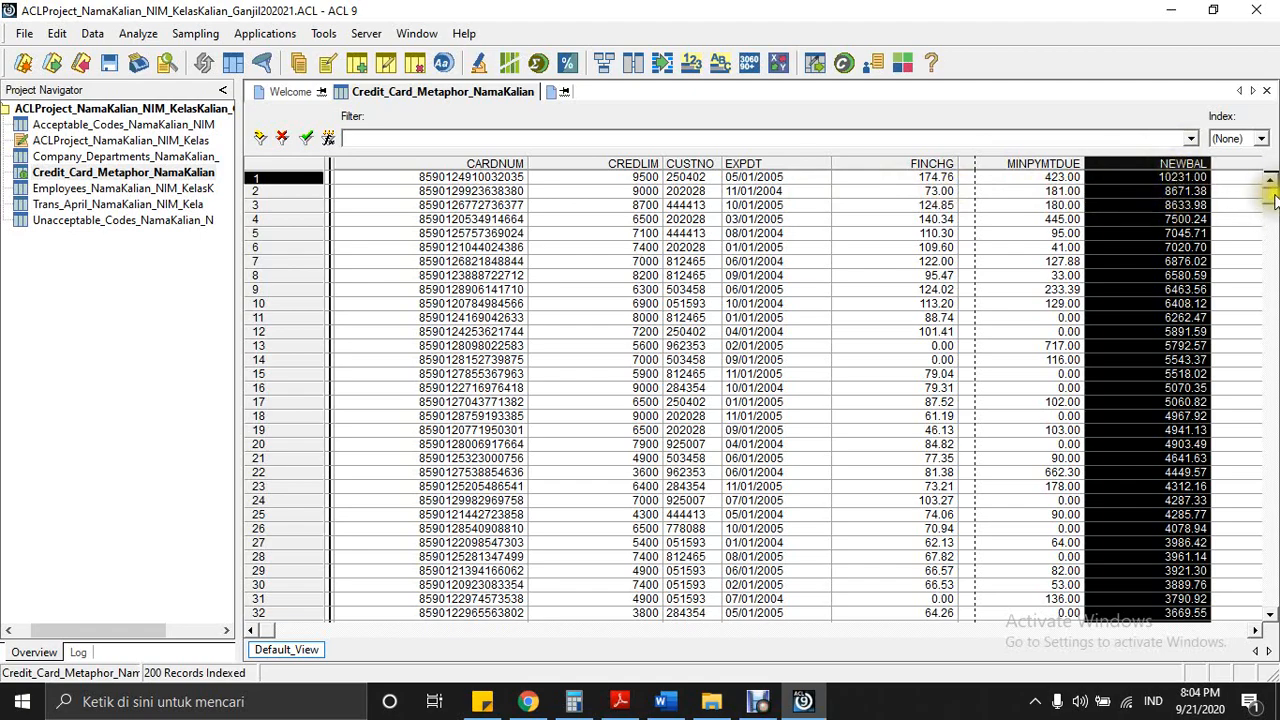
{"action": "left_click_drag", "start_coordinate": [1269, 203], "coordinate": [1215, 185]}
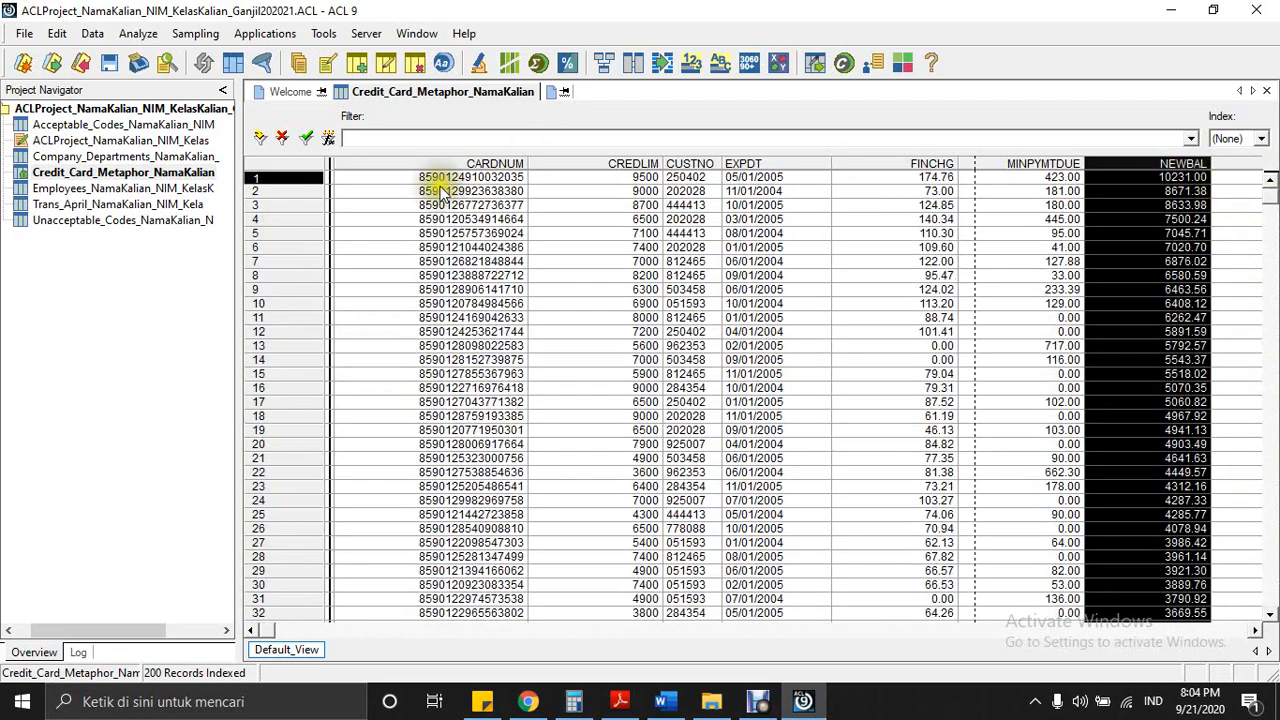
- Create the view filter expression NEWBAL > 2000 for the Credit_Card_Metaphor table
{"action": "left_click", "coordinate": [328, 138]}
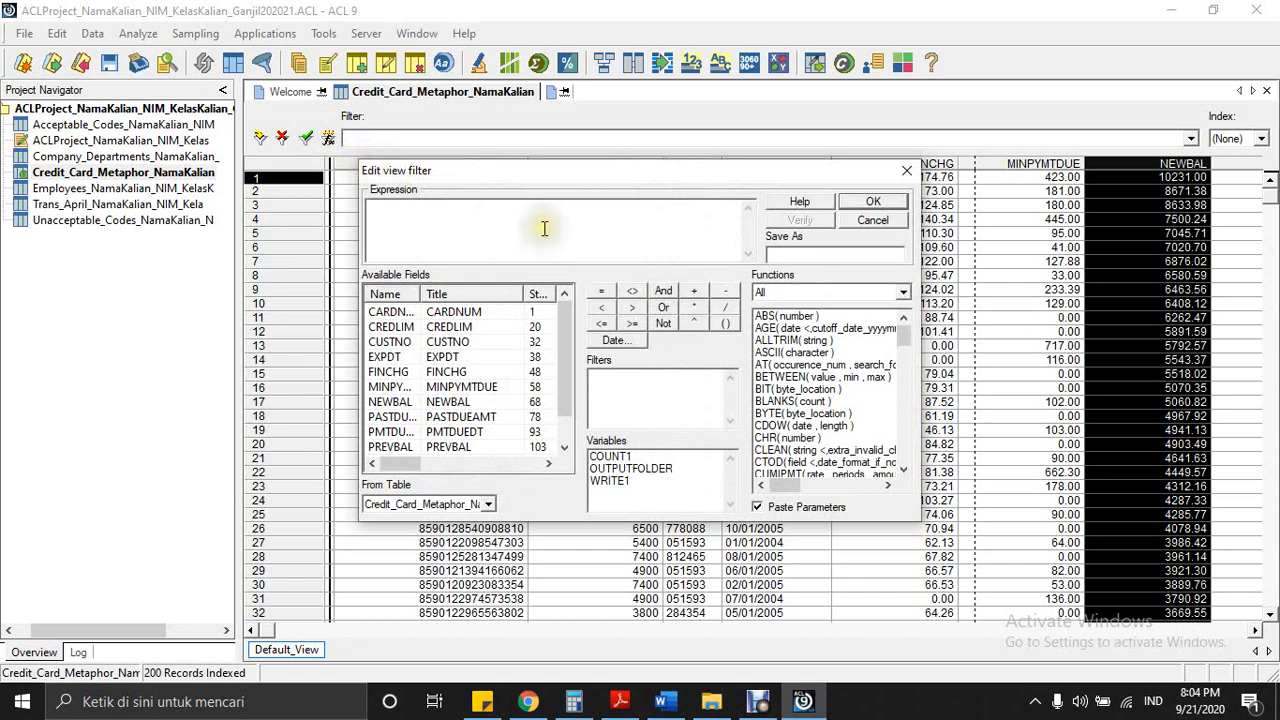
{"action": "double_click", "coordinate": [412, 405]}
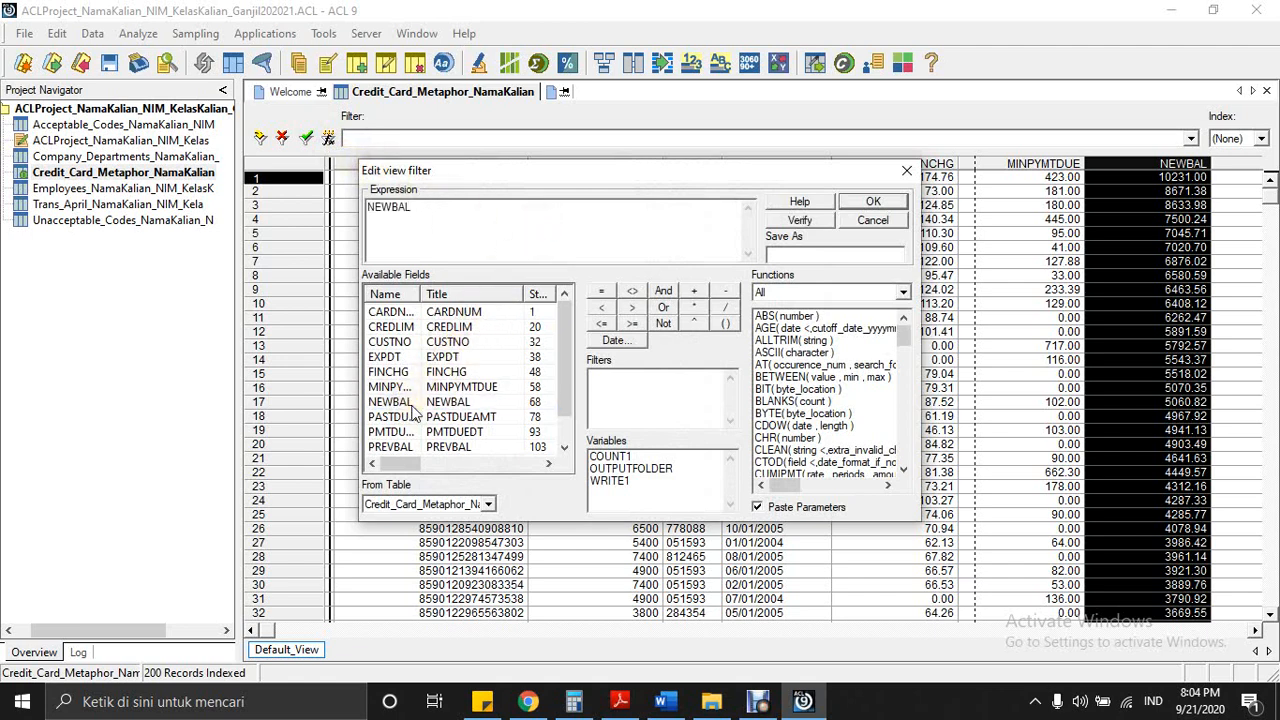
{"action": "left_click", "coordinate": [632, 309]}
{"action": "type", "text": "2000"}
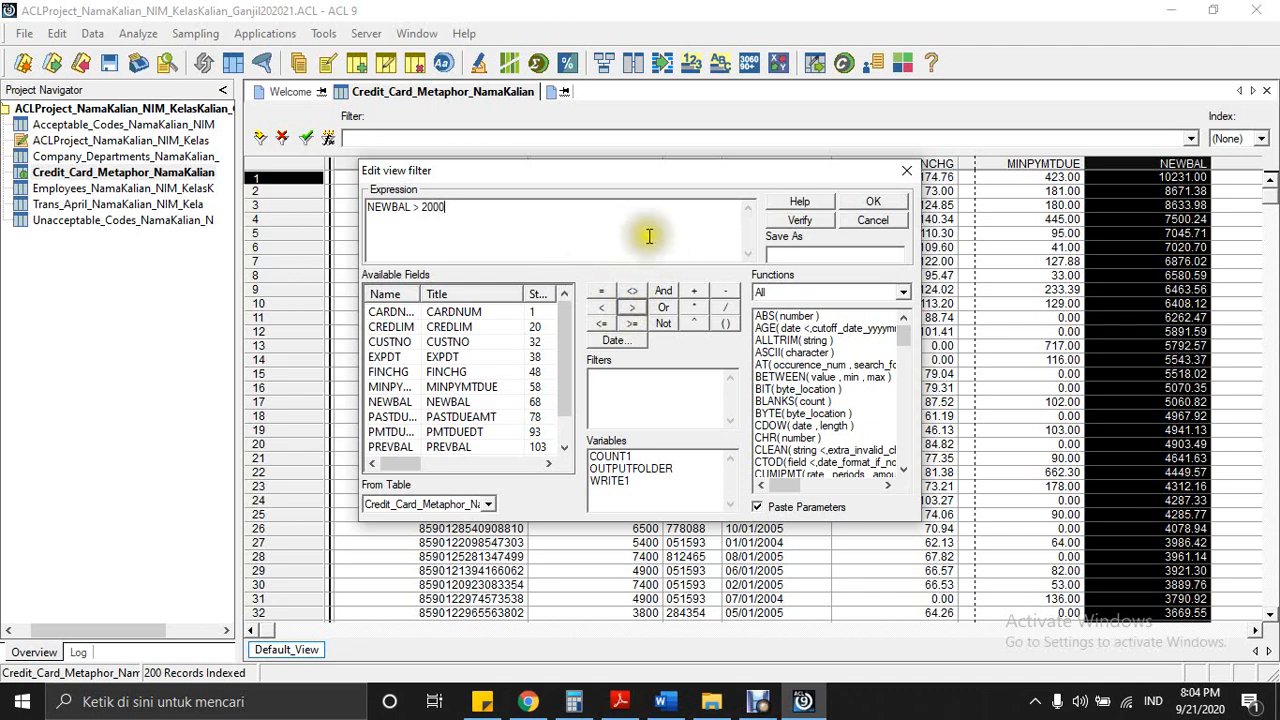
- Verify the NEWBAL > 2000 expression and apply it as the Credit_Card_Metaphor view filter
{"action": "left_click", "coordinate": [783, 222]}
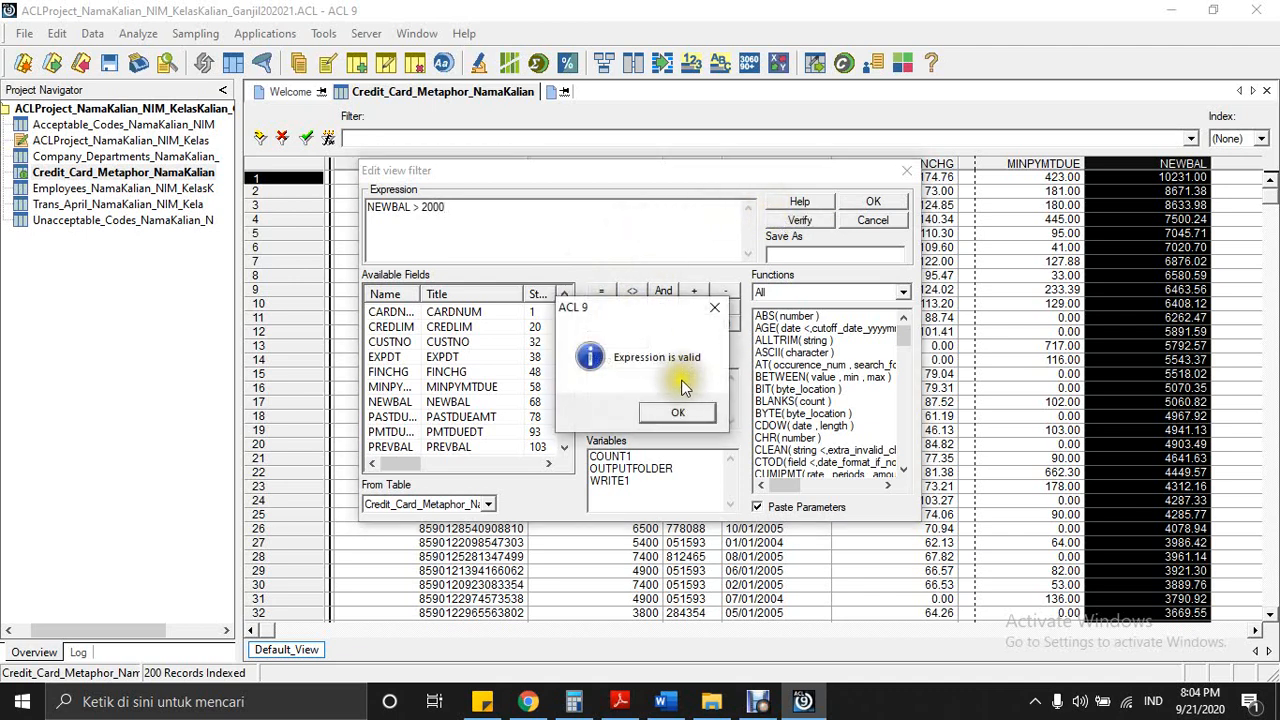
{"action": "left_click", "coordinate": [677, 411]}
{"action": "left_click", "coordinate": [433, 206]}
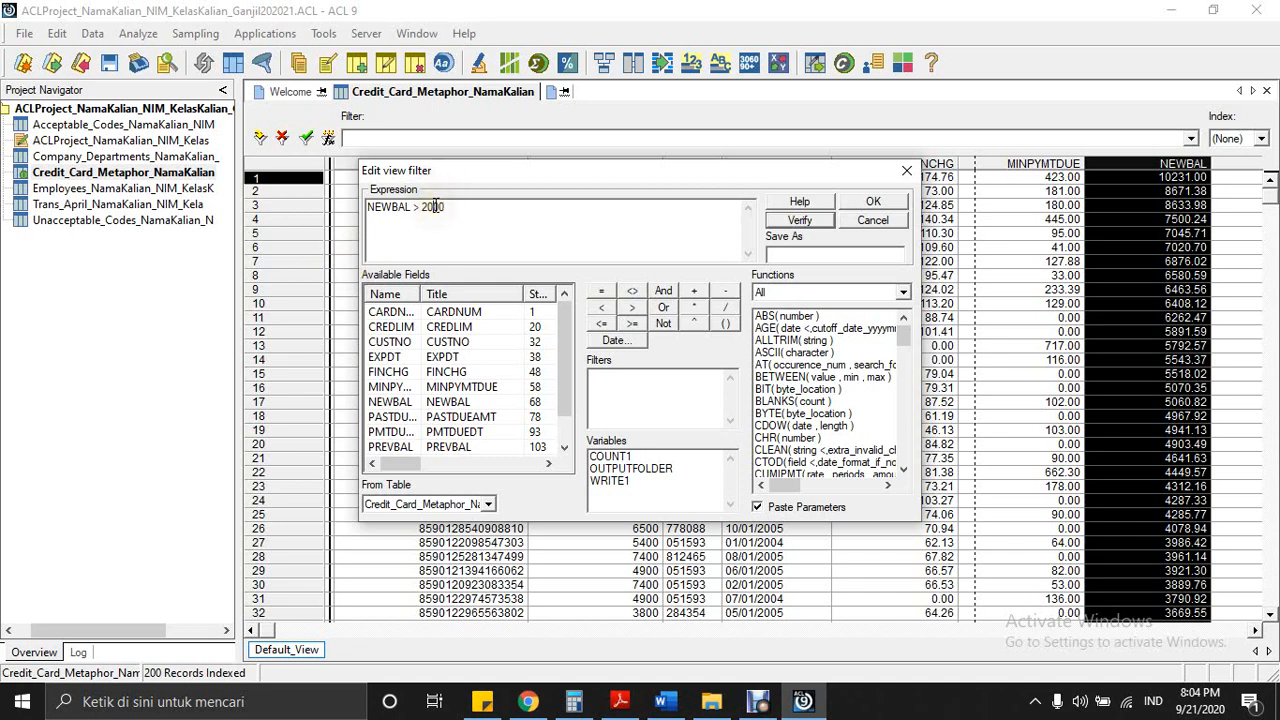
{"action": "left_click", "coordinate": [464, 208]}
{"action": "left_click", "coordinate": [893, 201]}
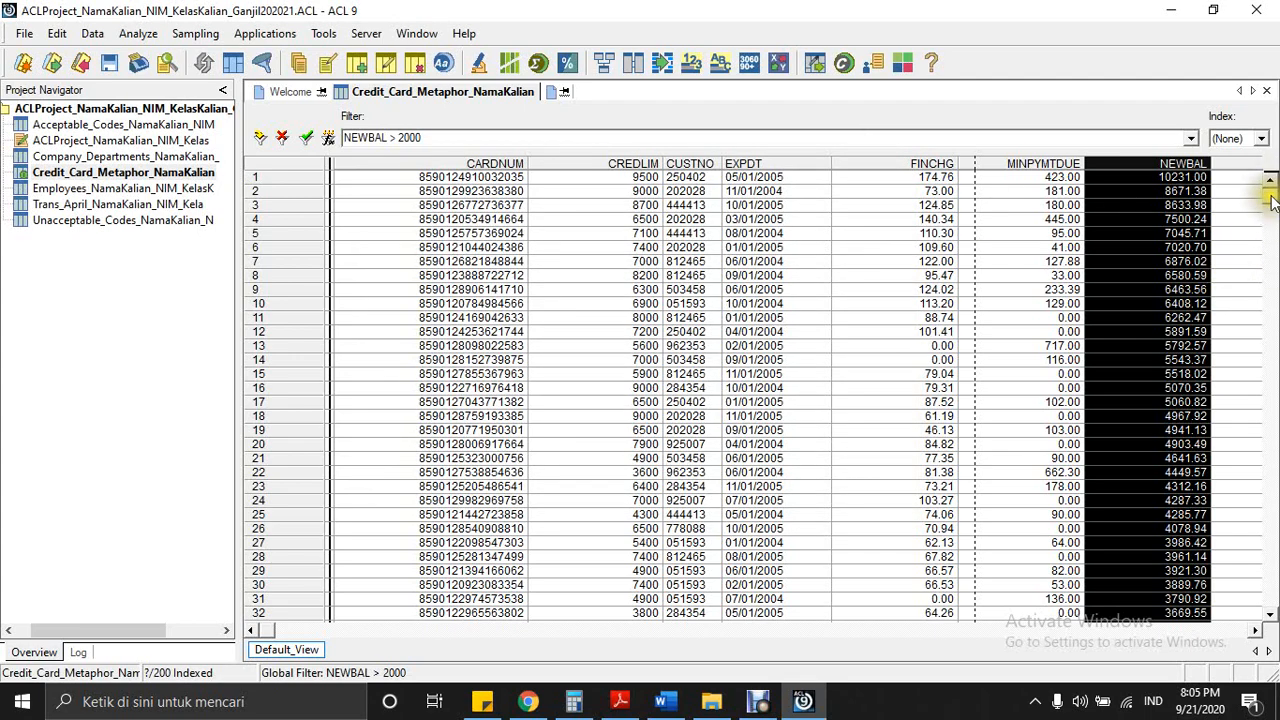
- Count the Credit_Card_Metaphor records that match the NEWBAL > 2000 filter
{"action": "left_click_drag", "start_coordinate": [1271, 197], "coordinate": [1270, 285]}
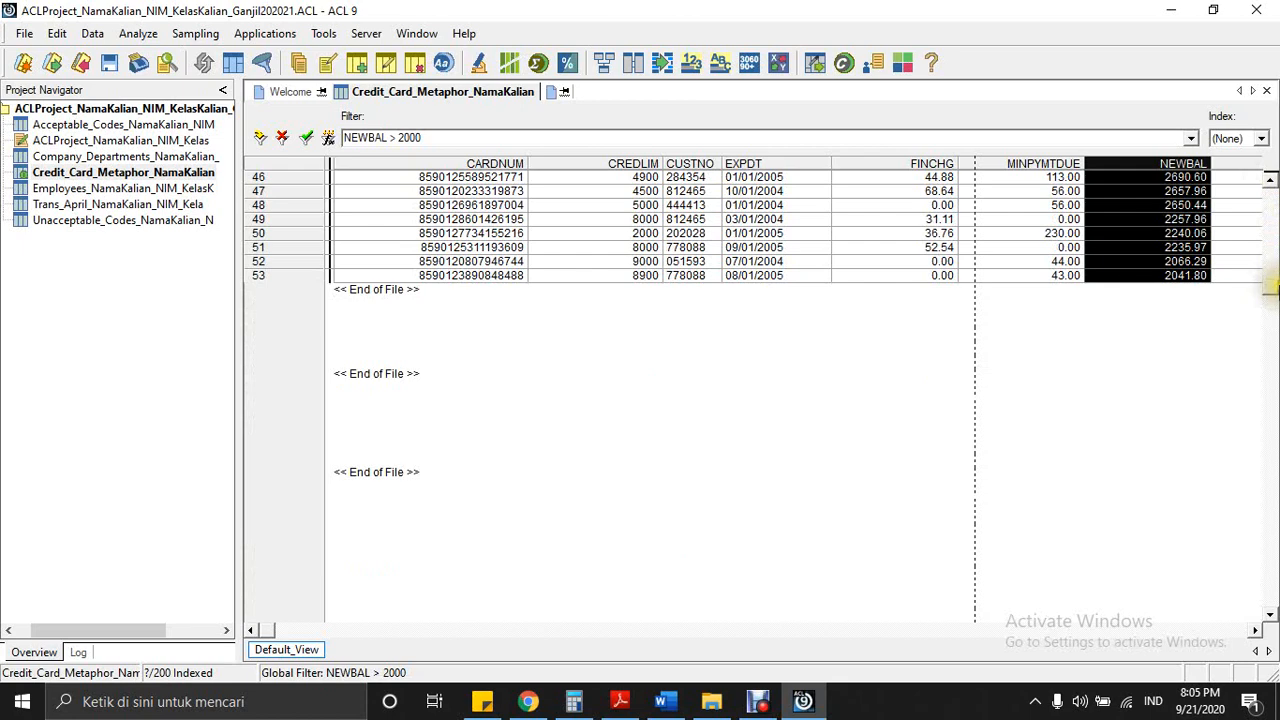
{"action": "left_click", "coordinate": [140, 34]}
{"action": "left_click", "coordinate": [165, 56]}
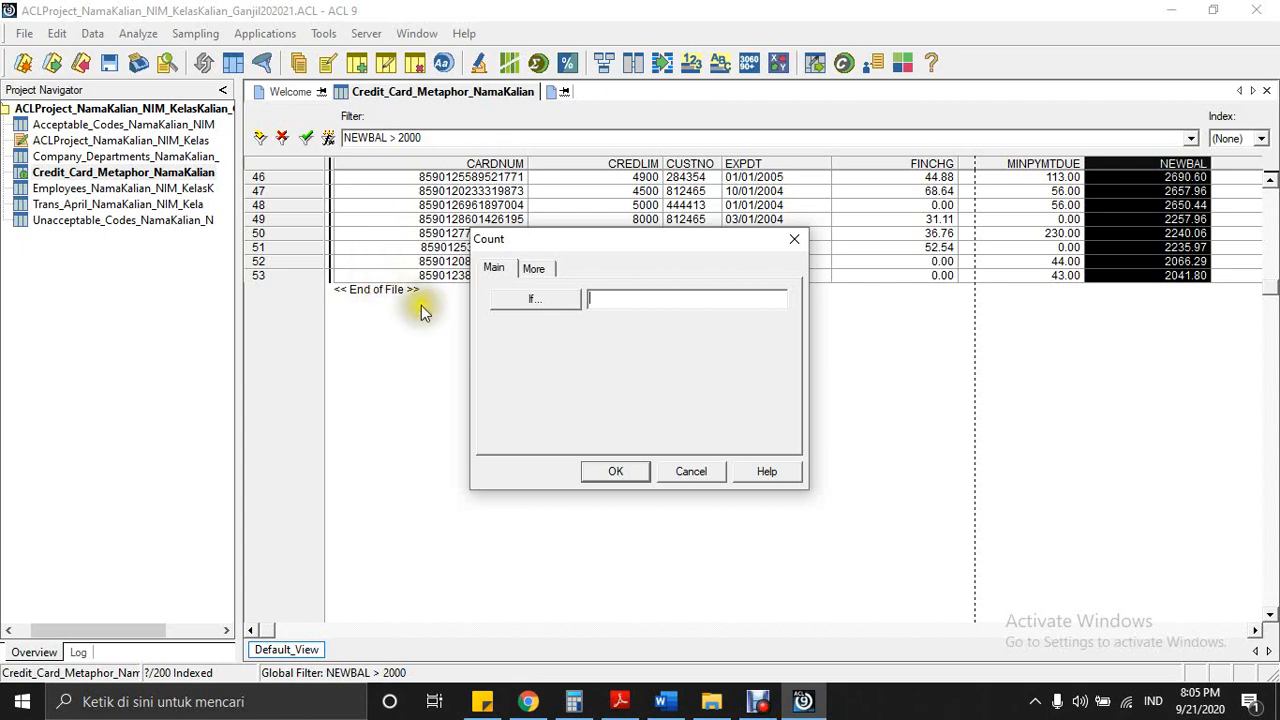
{"action": "left_click", "coordinate": [615, 471]}
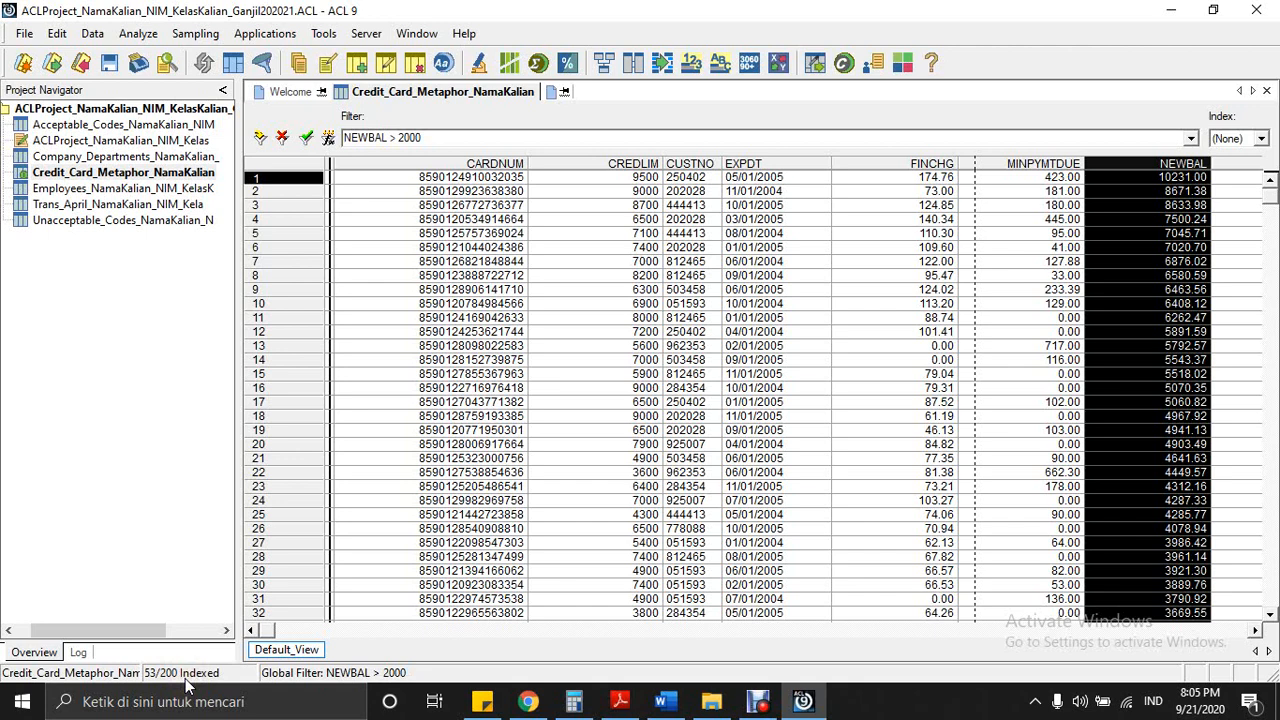
- Change the Credit_Card_Metaphor view filter to NEWBAL > 1000 and apply it
{"action": "left_click", "coordinate": [454, 137]}
{"action": "left_click", "coordinate": [453, 137]}
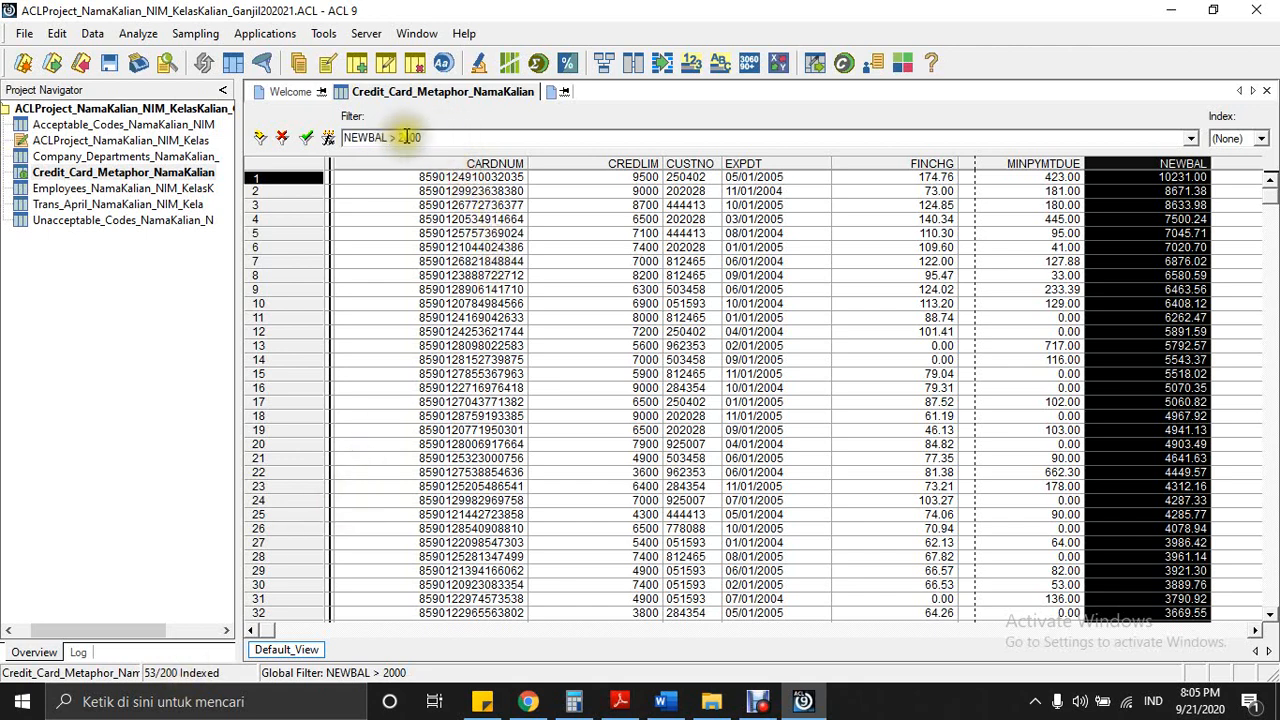
{"action": "double_click", "coordinate": [408, 137]}
{"action": "key", "text": "BackSpace"}
{"action": "type", "text": "1000"}
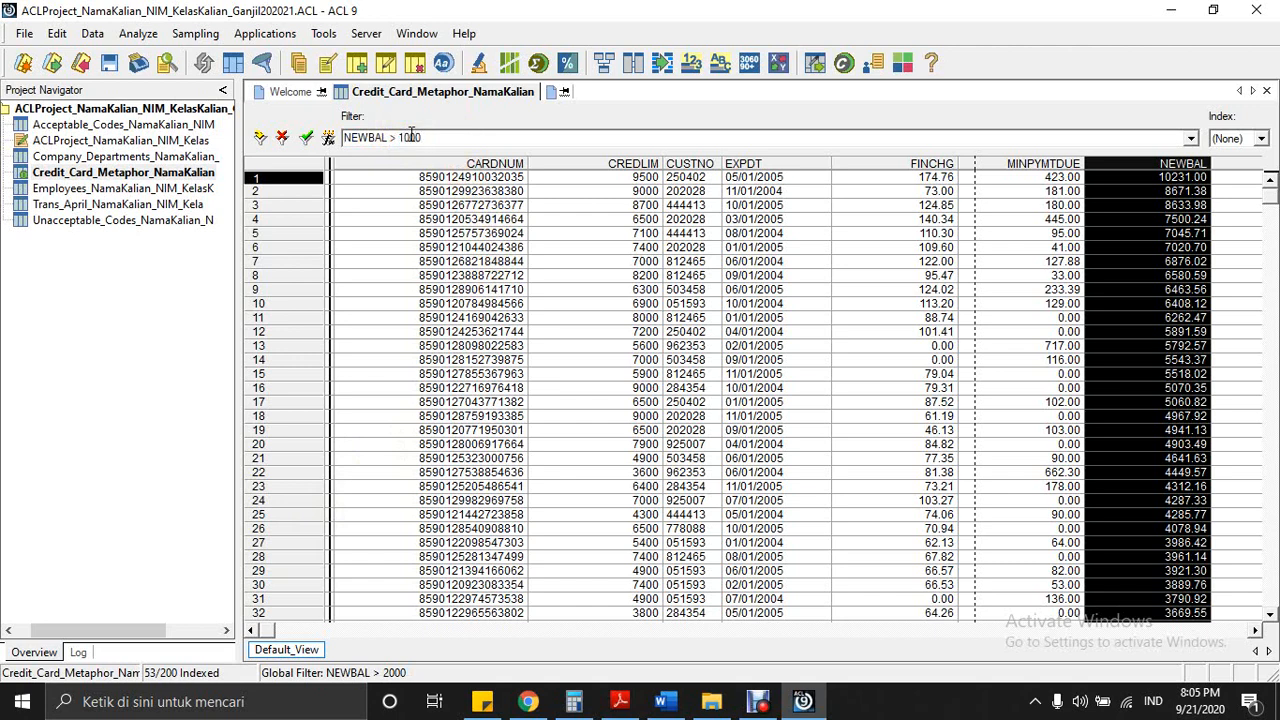
{"action": "key", "text": "Return"}
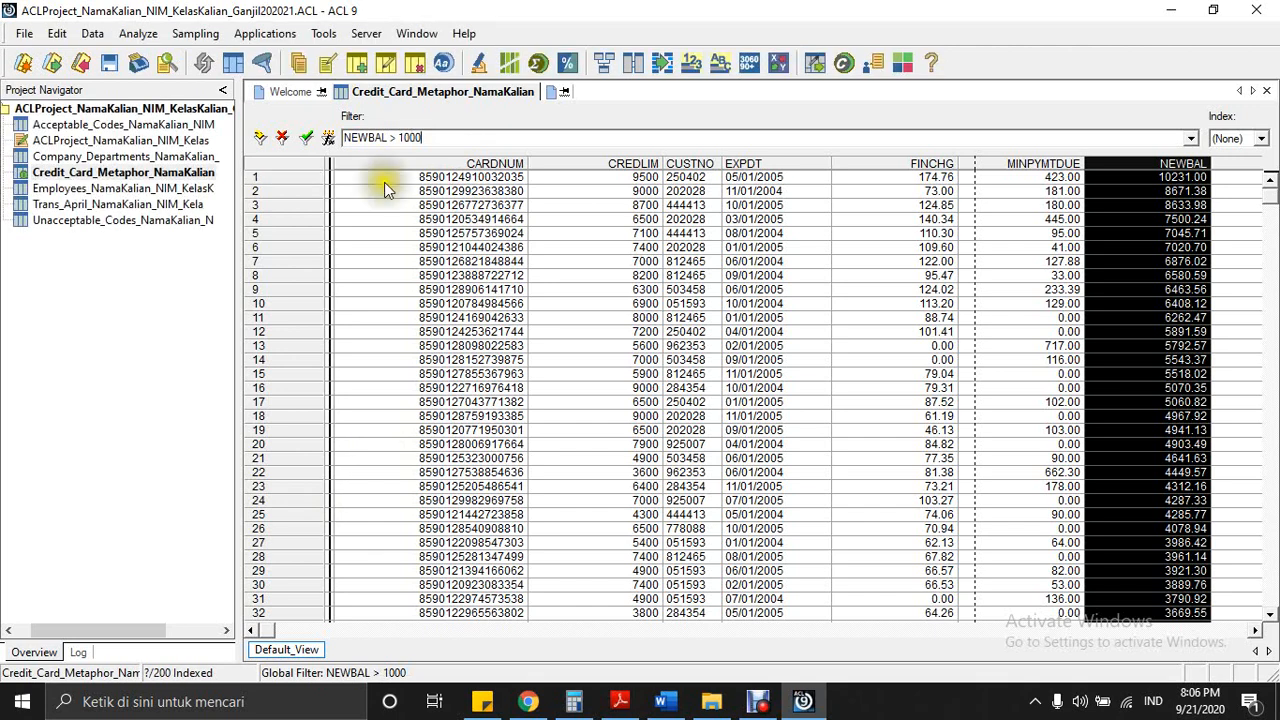
- Count the Credit_Card_Metaphor records that match the NEWBAL > 1000 filter
{"action": "left_click", "coordinate": [138, 33]}
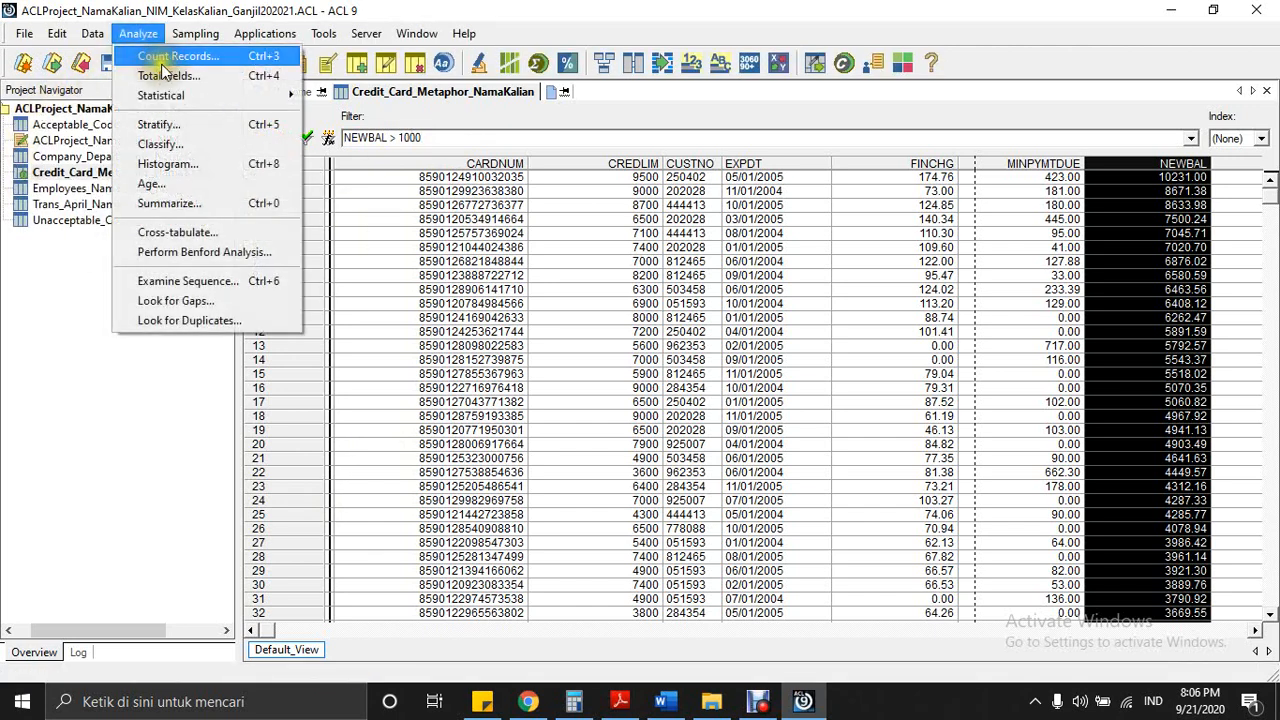
{"action": "left_click", "coordinate": [165, 55]}
{"action": "left_click", "coordinate": [615, 471]}
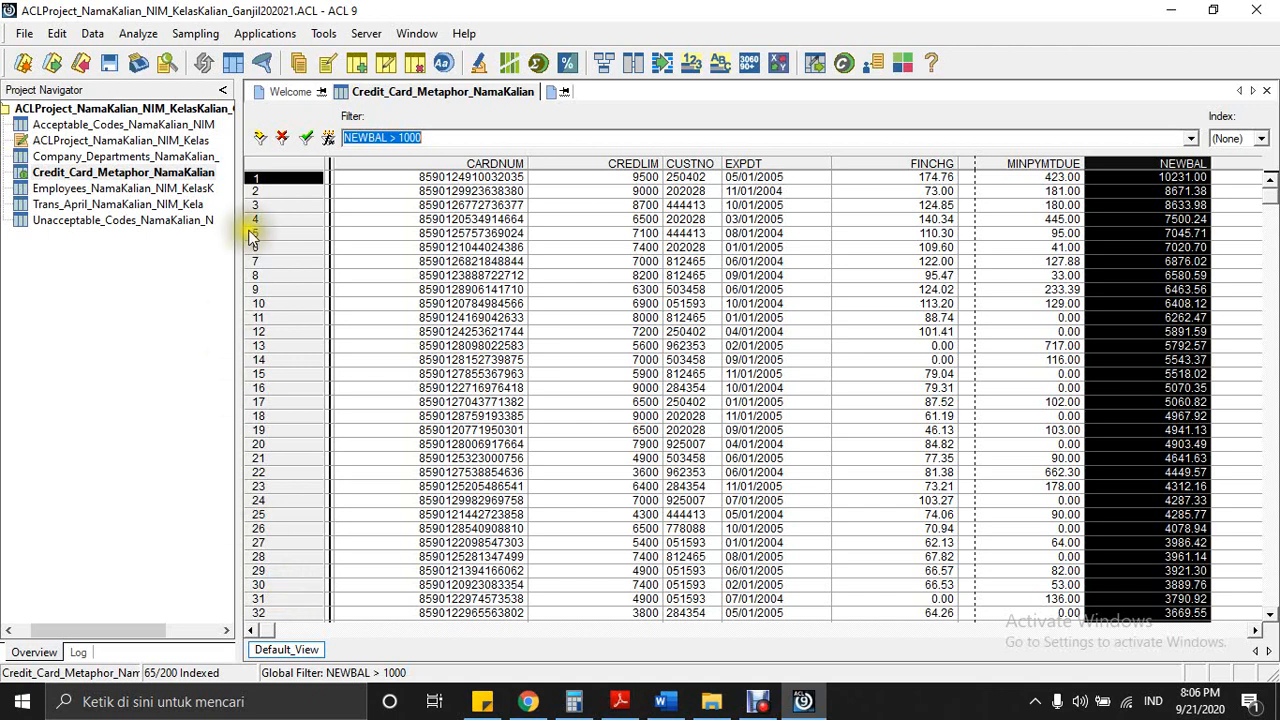
- Replace the view filter expression with the parenthesised condition ( NEWBAL > 1000) in the filter editor
{"action": "left_click", "coordinate": [328, 137]}
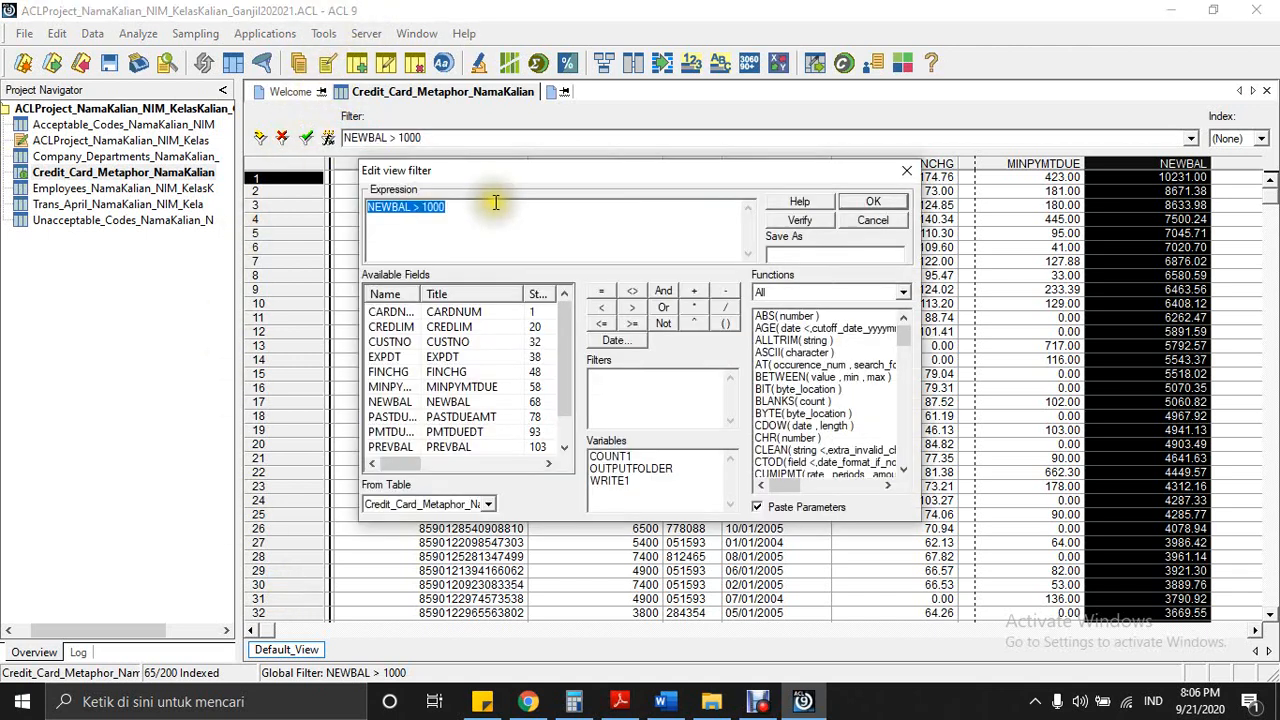
{"action": "left_click", "coordinate": [722, 326]}
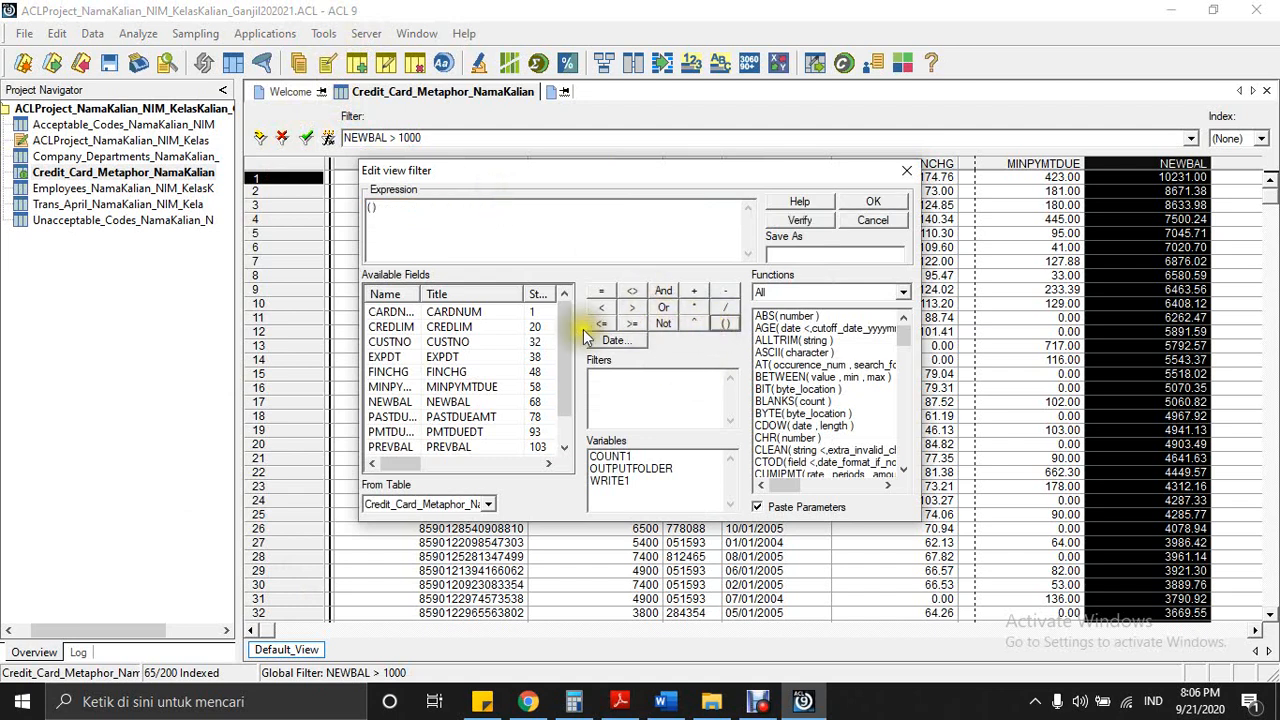
{"action": "double_click", "coordinate": [406, 402]}
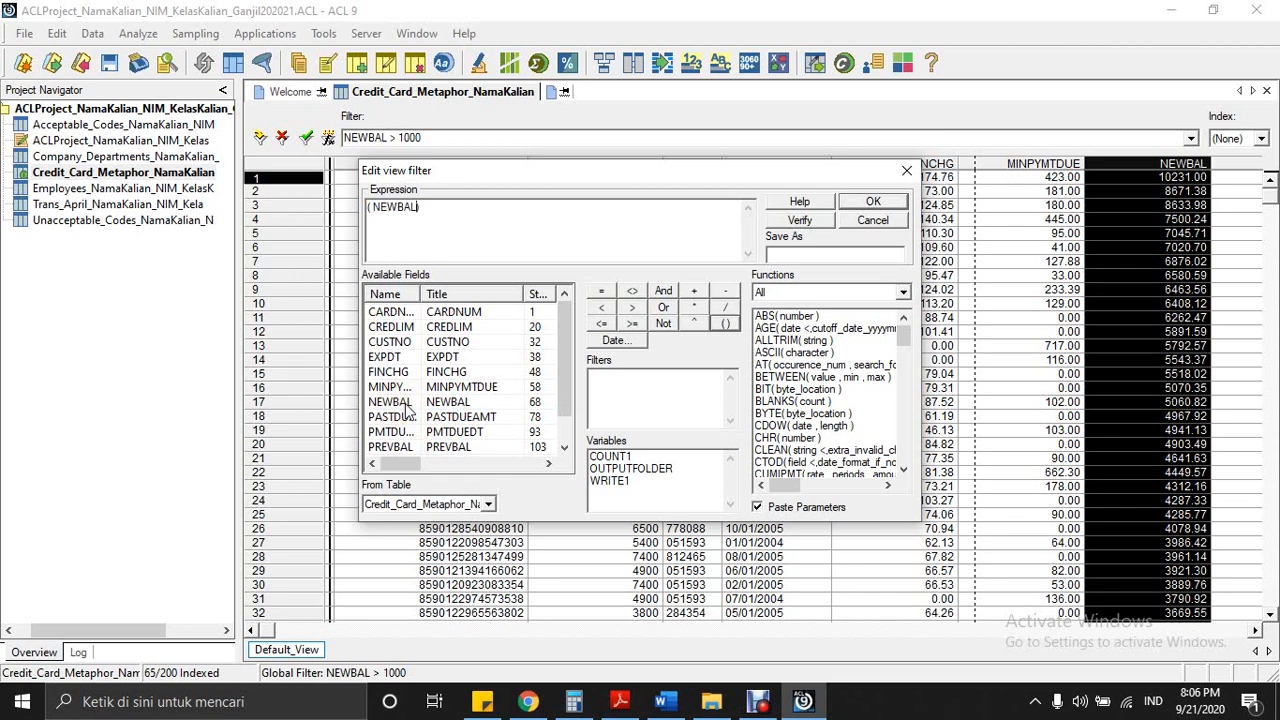
{"action": "left_click", "coordinate": [629, 306]}
{"action": "type", "text": "1000"}
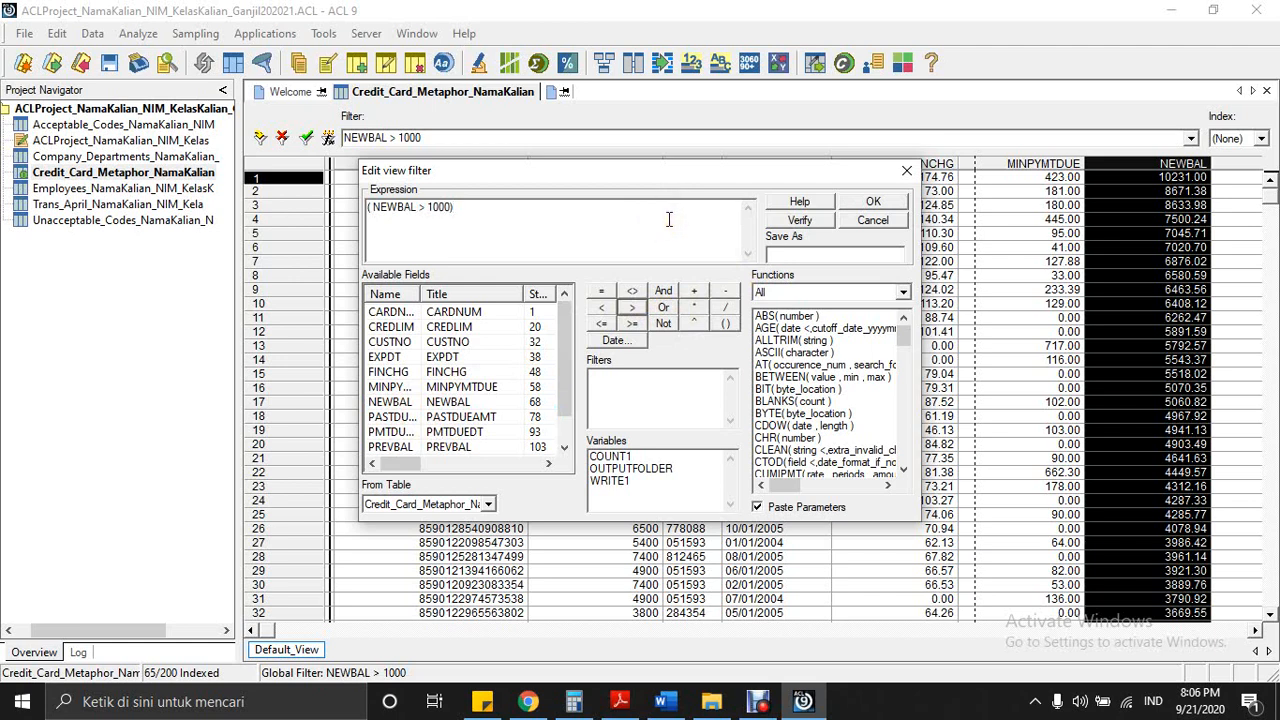
- Extend the filter expression with OR ( PASTDUEAMT > 0)
{"action": "left_click", "coordinate": [662, 310]}
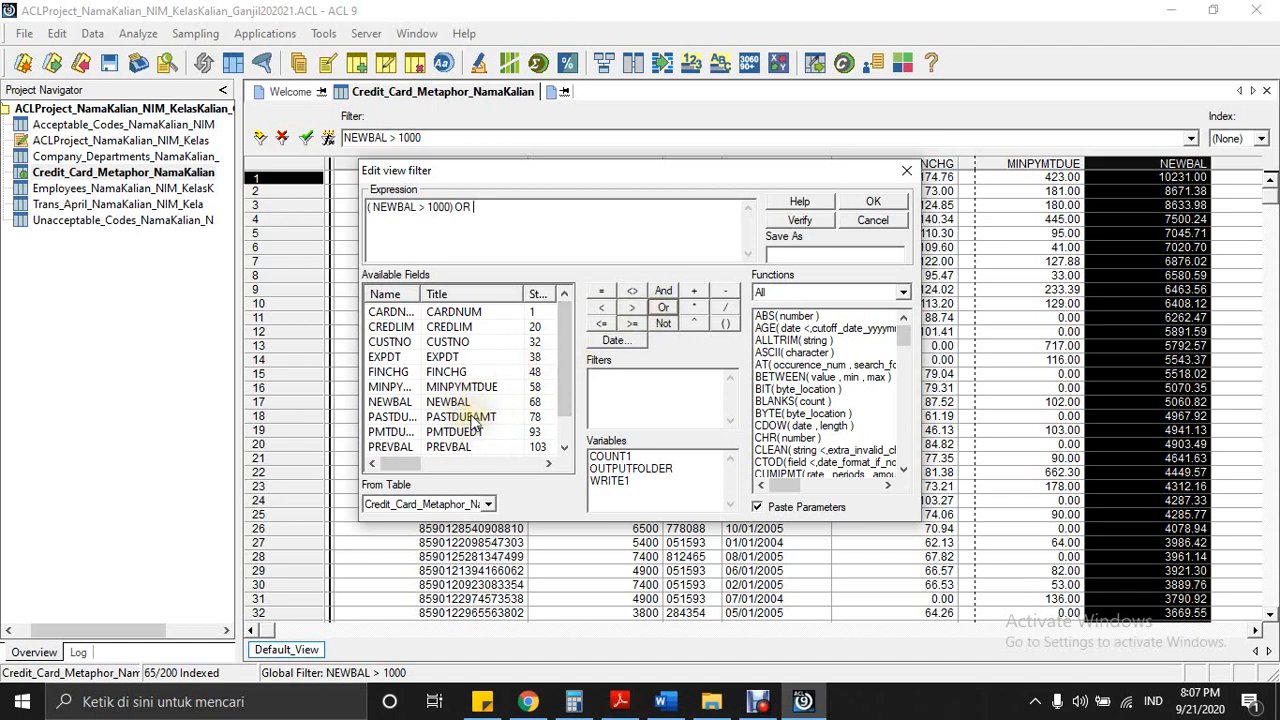
{"action": "left_click", "coordinate": [725, 323]}
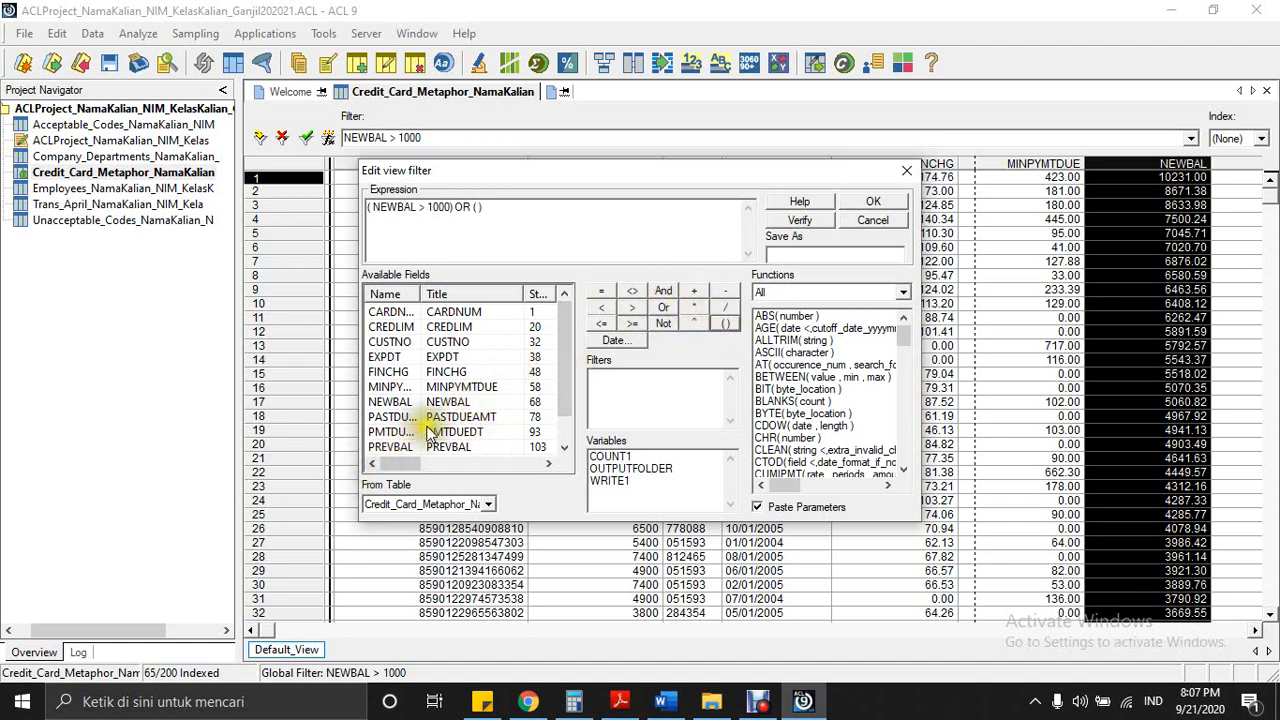
{"action": "double_click", "coordinate": [436, 418]}
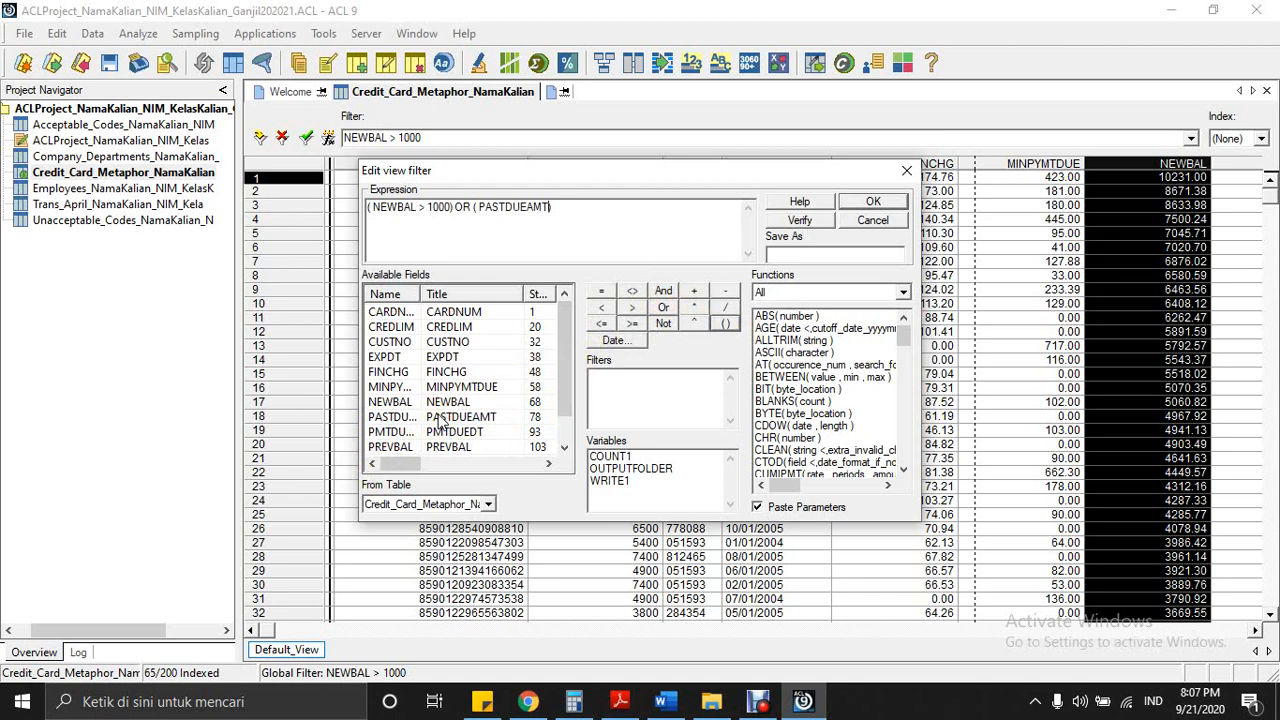
{"action": "left_click", "coordinate": [634, 308]}
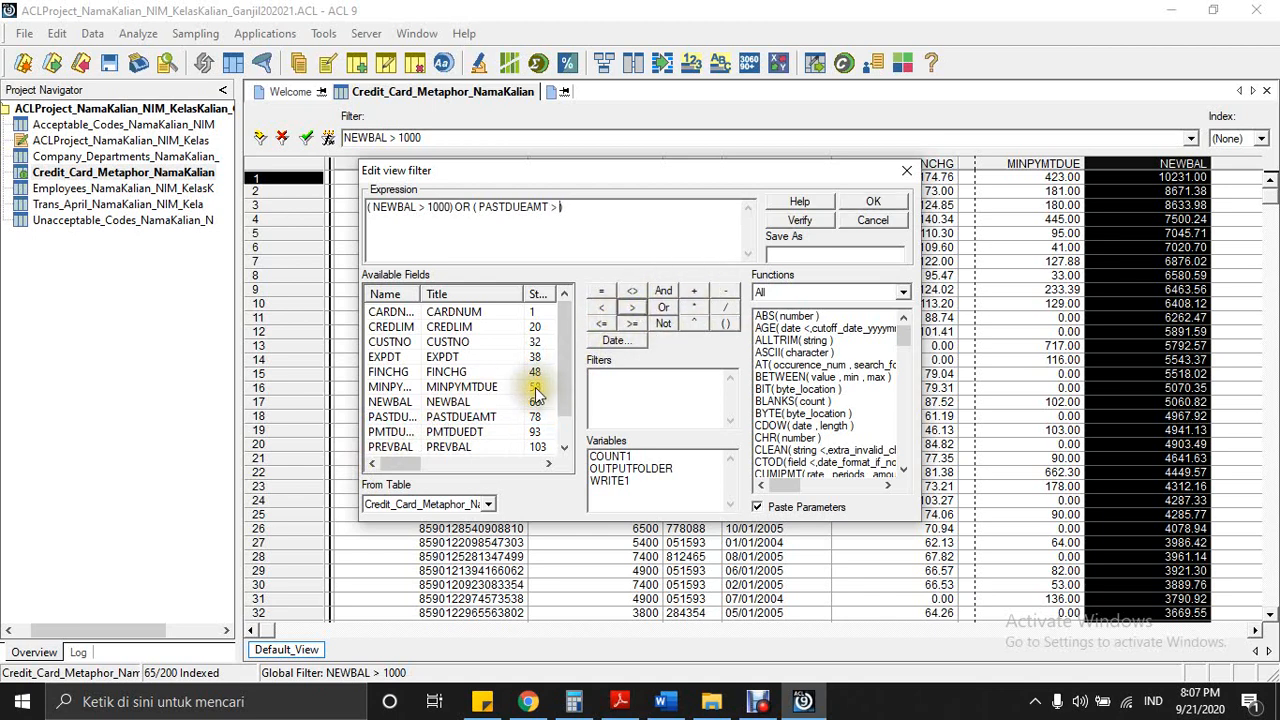
{"action": "type", "text": "0"}
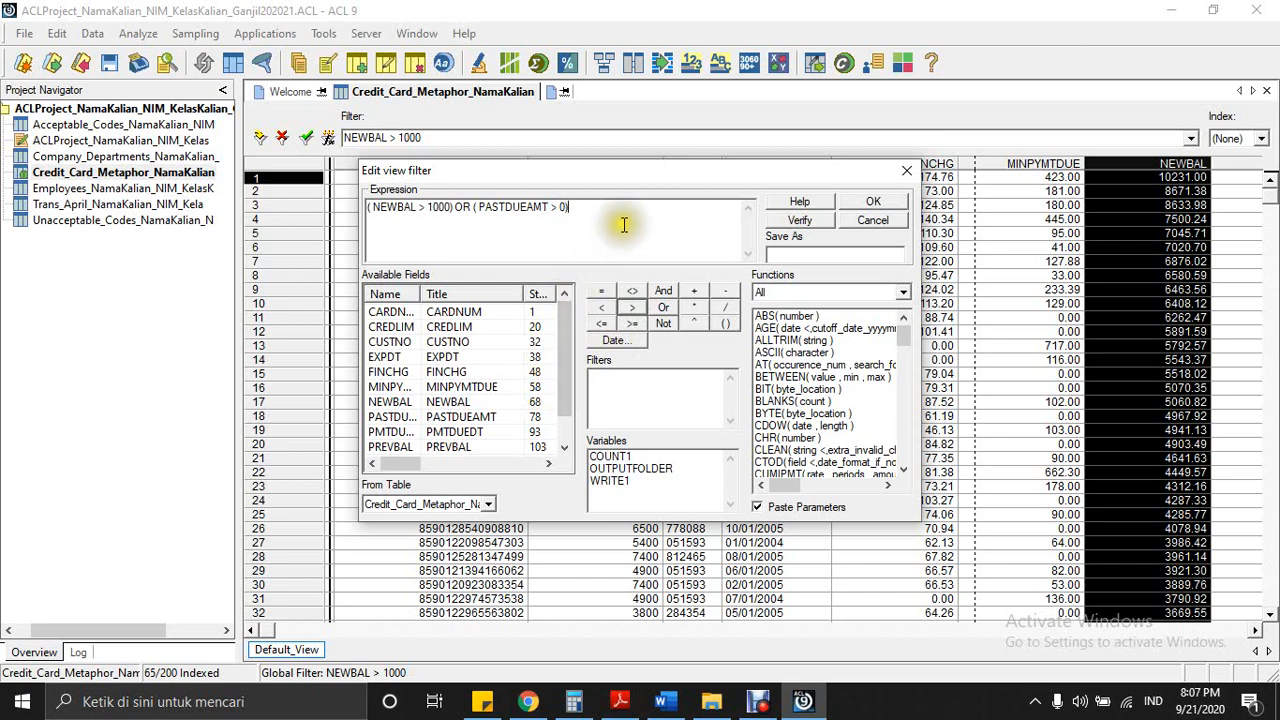
- Add a third condition, OR ( FINCHG > 0), to the end of the filter expression
{"action": "left_click", "coordinate": [662, 309]}
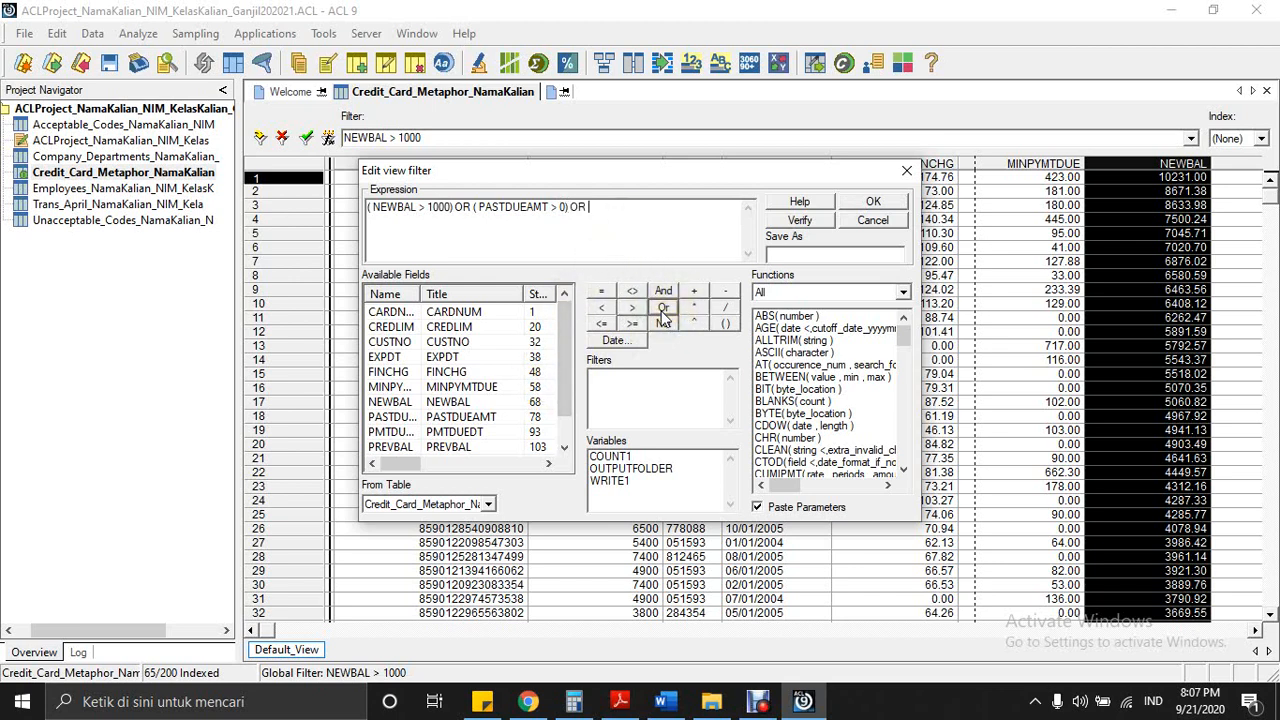
{"action": "left_click", "coordinate": [725, 323]}
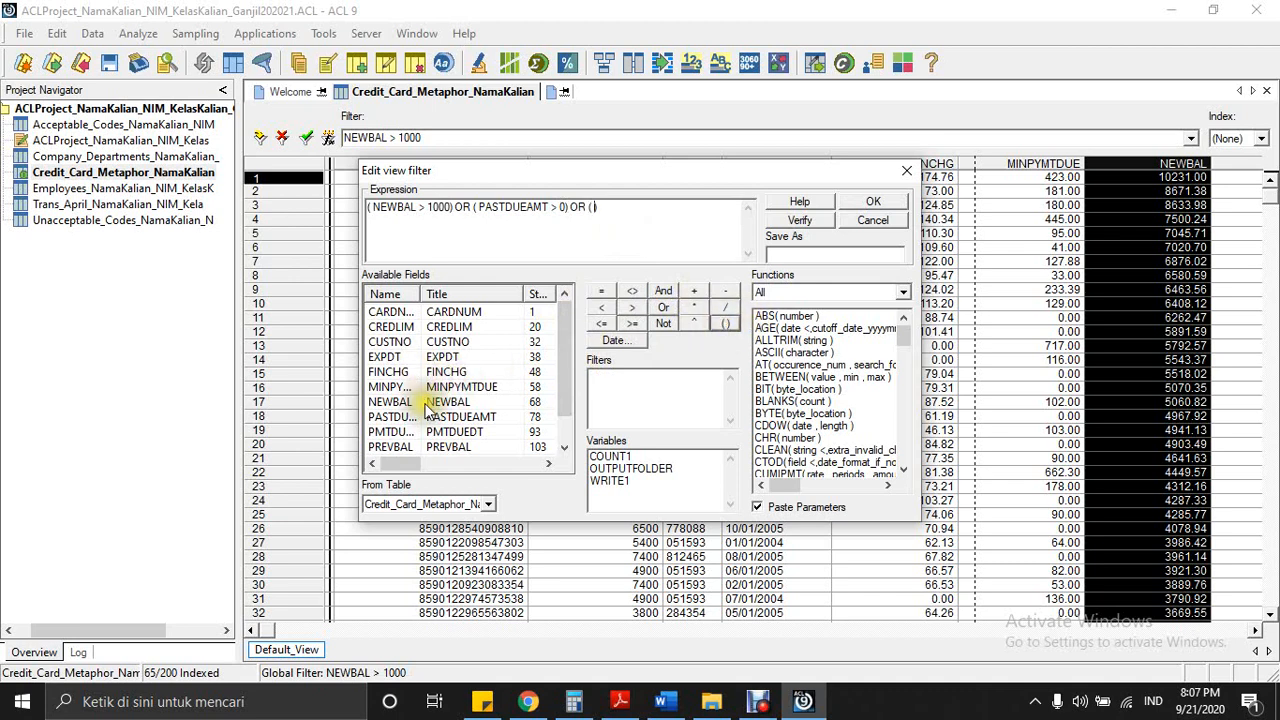
{"action": "double_click", "coordinate": [421, 372]}
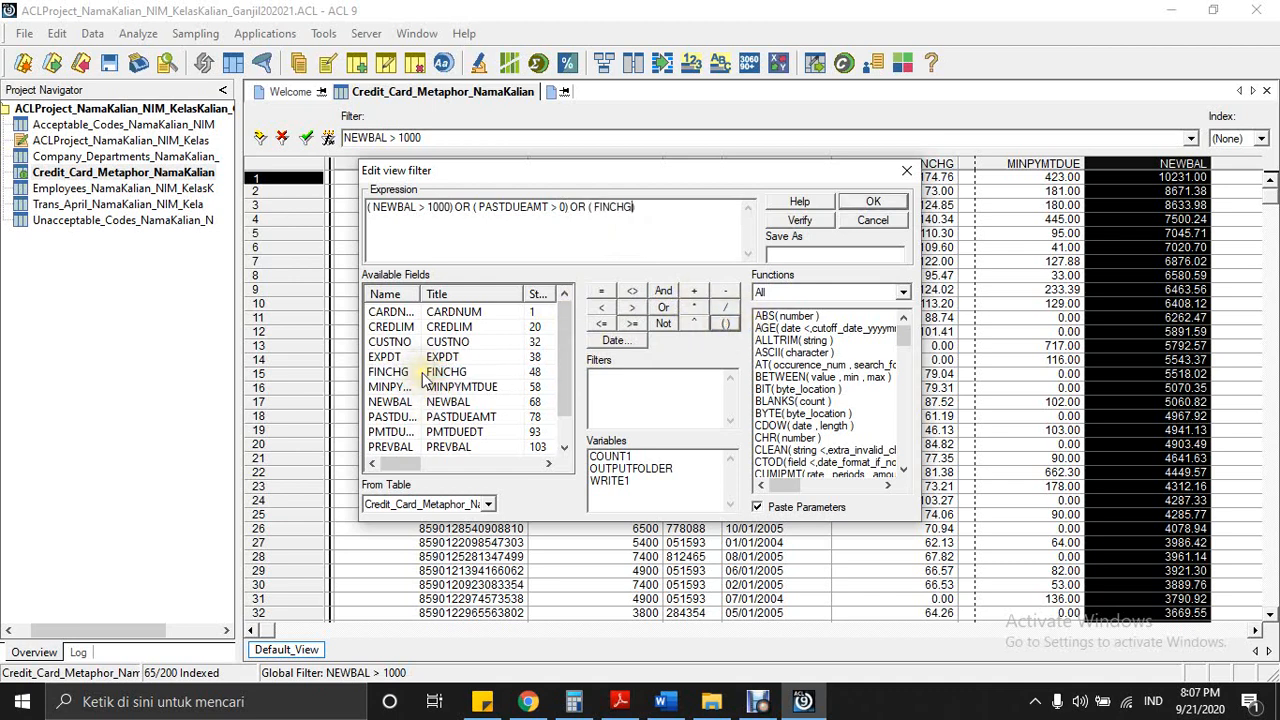
{"action": "left_click", "coordinate": [632, 307]}
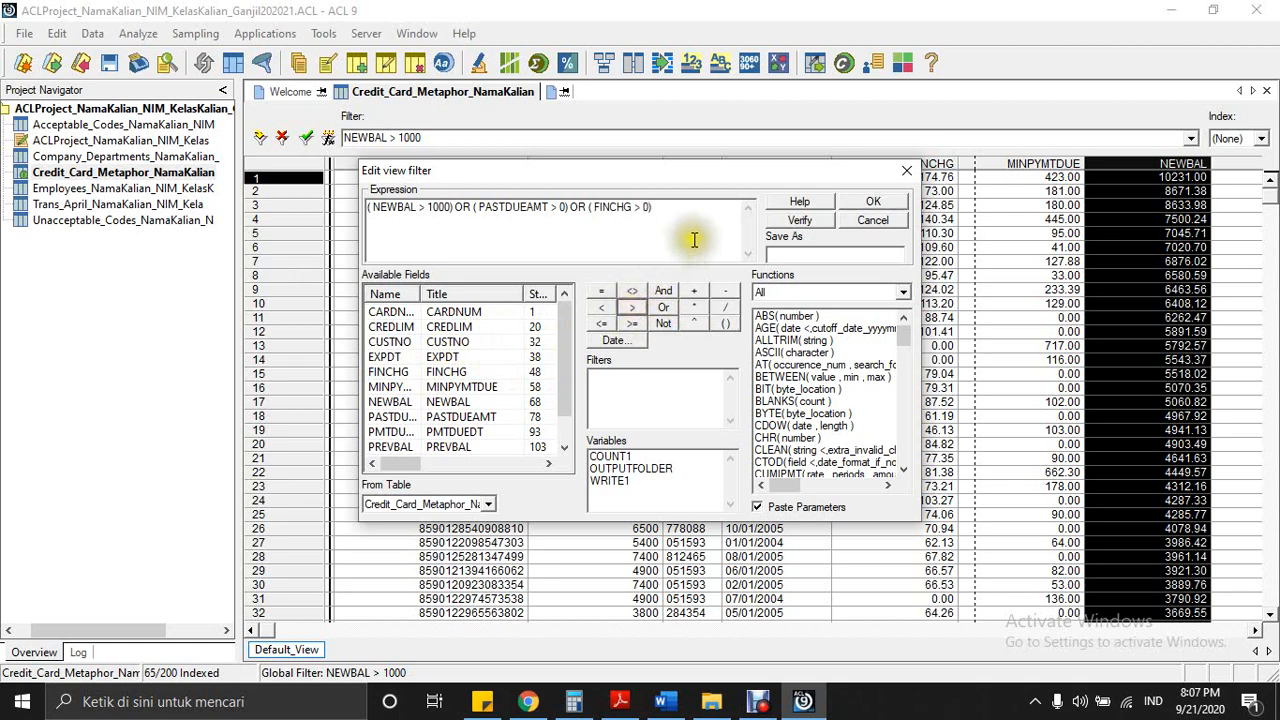
{"action": "type", "text": "0"}
- Verify the combined NEWBAL, PASTDUEAMT and FINCHG expression and apply it as the Credit_Card_Metaphor view filter
{"action": "left_click", "coordinate": [785, 222]}
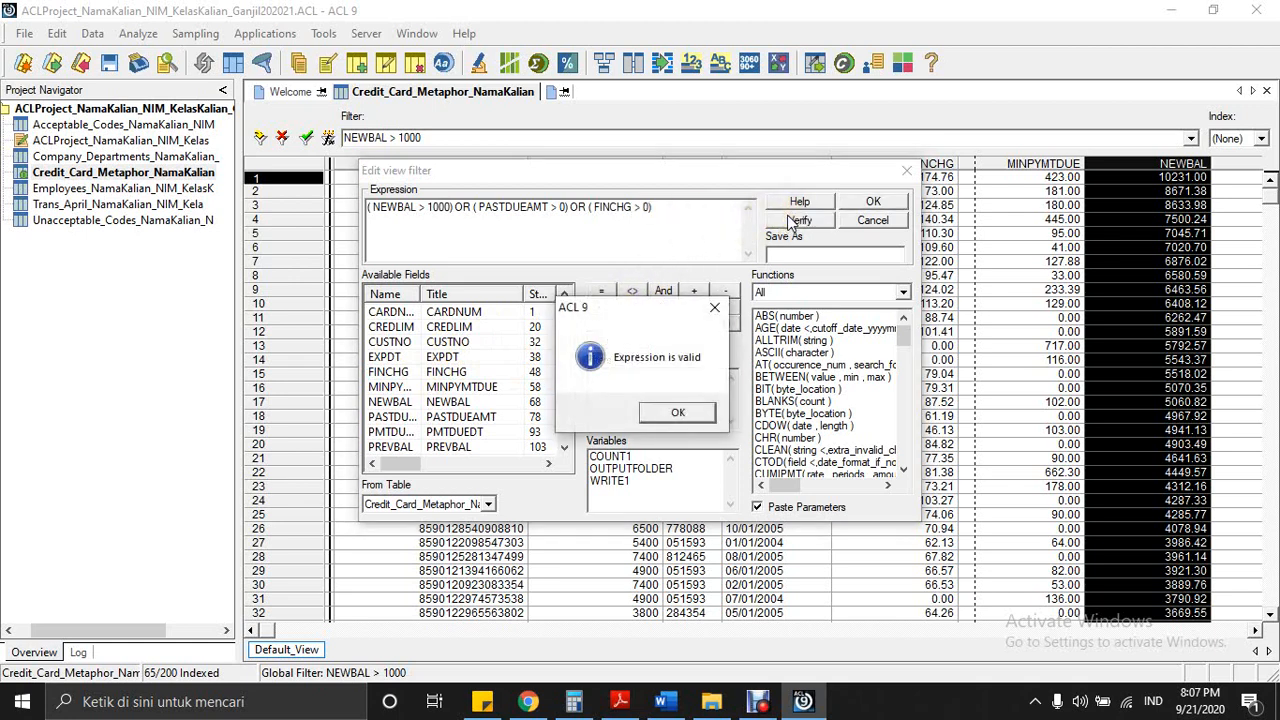
{"action": "left_click", "coordinate": [680, 410]}
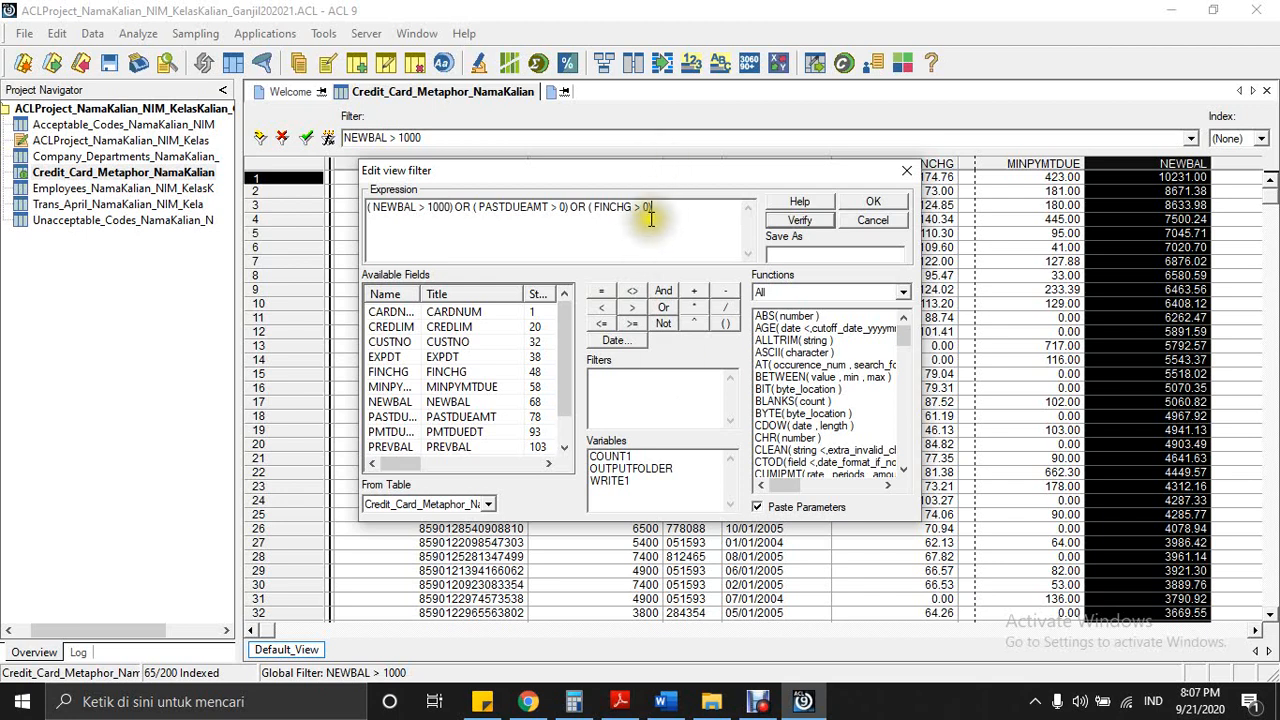
{"action": "type", "text": ")"}
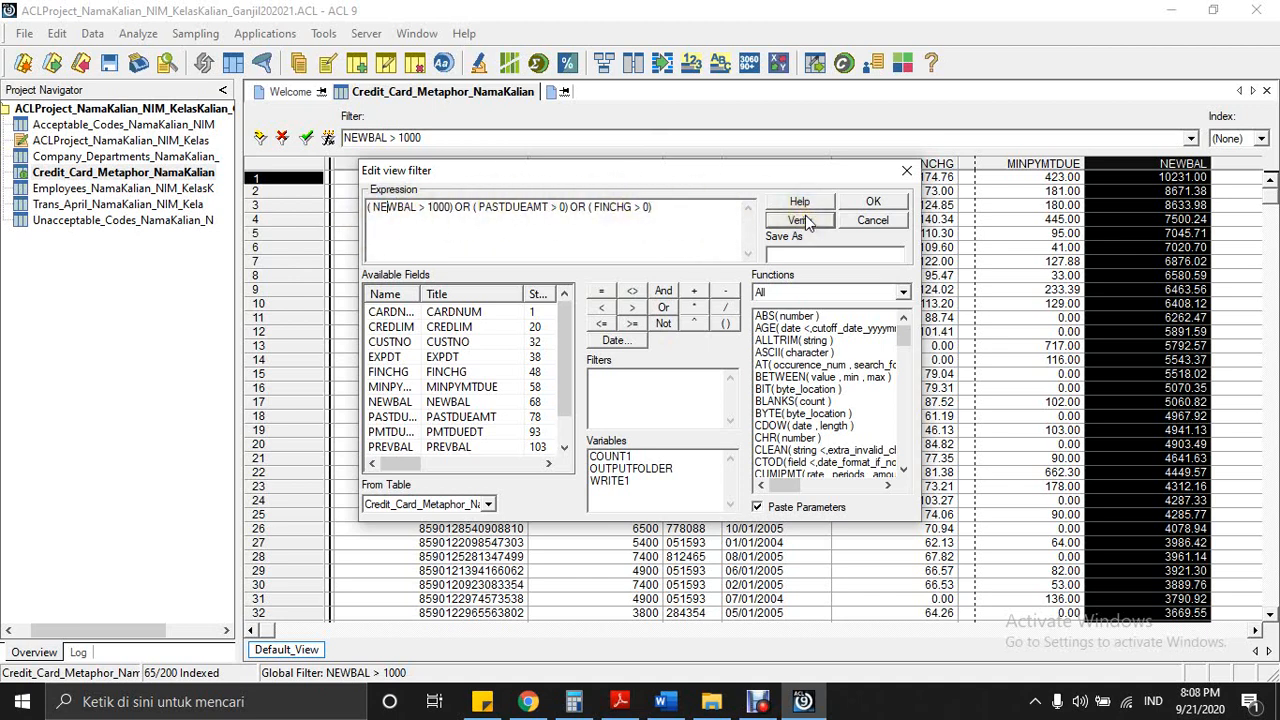
{"action": "left_click", "coordinate": [870, 201]}
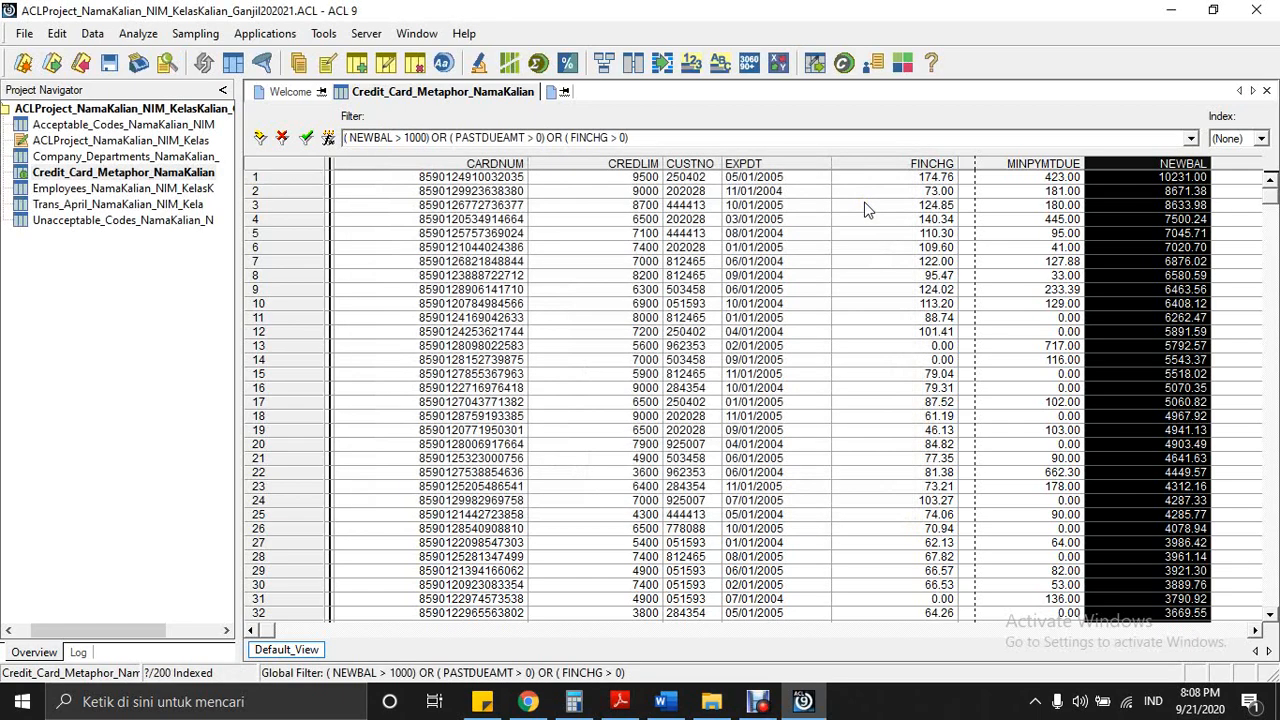
- Count the Credit_Card_Metaphor records that match the combined NEWBAL, PASTDUEAMT and FINCHG filter
{"action": "left_click", "coordinate": [138, 33]}
{"action": "left_click", "coordinate": [150, 58]}
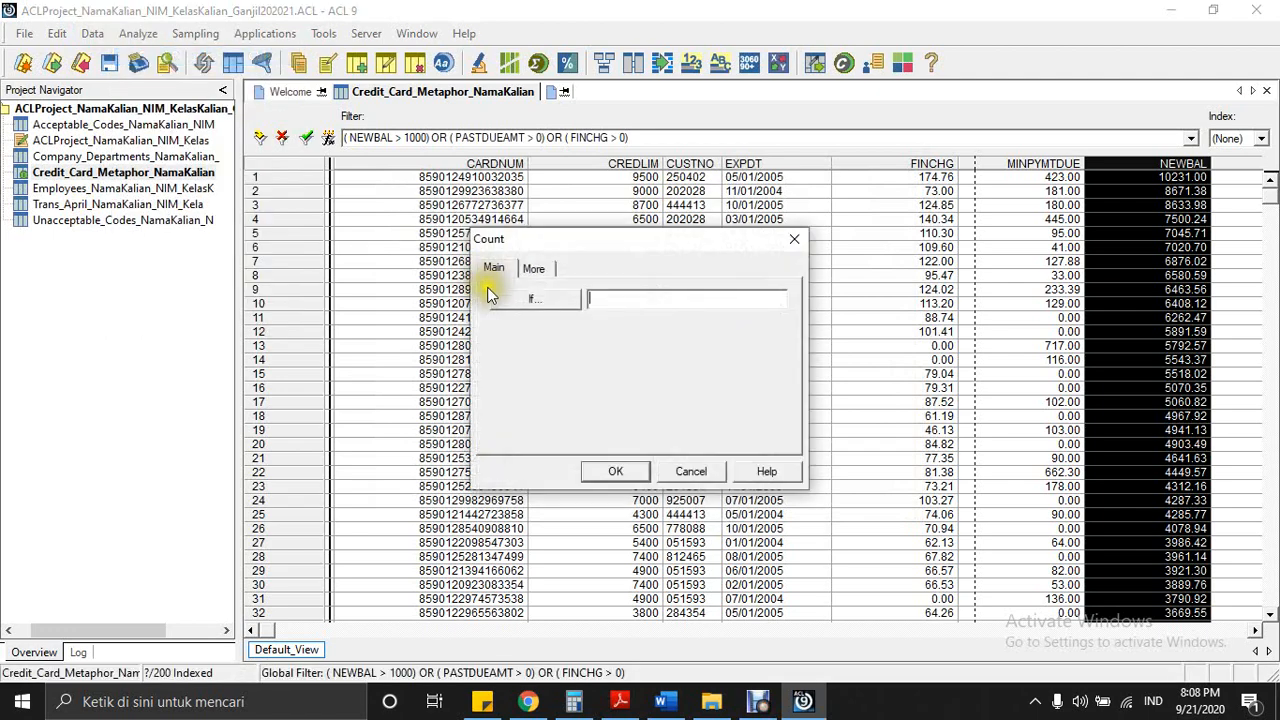
{"action": "left_click", "coordinate": [612, 466]}
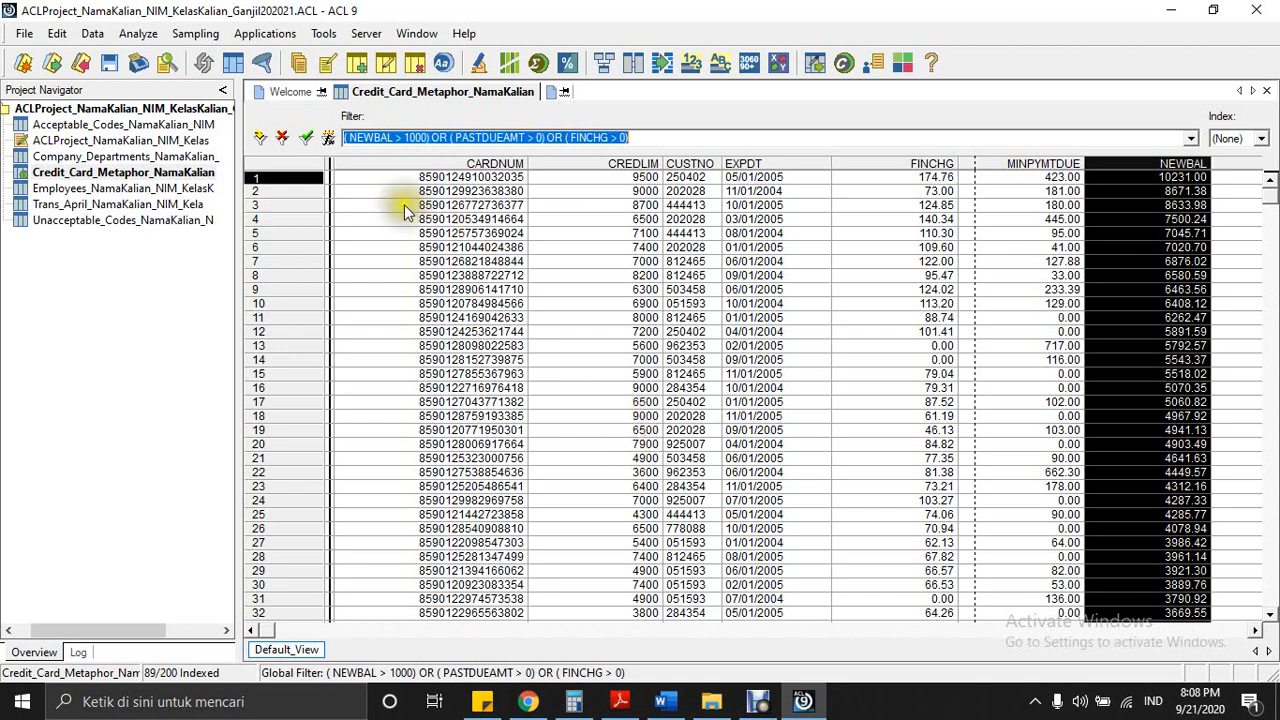
- Remove the view filter and quick sort the Credit_Card_Metaphor table by PASTDUEAMT in descending order
{"action": "left_click", "coordinate": [284, 141]}
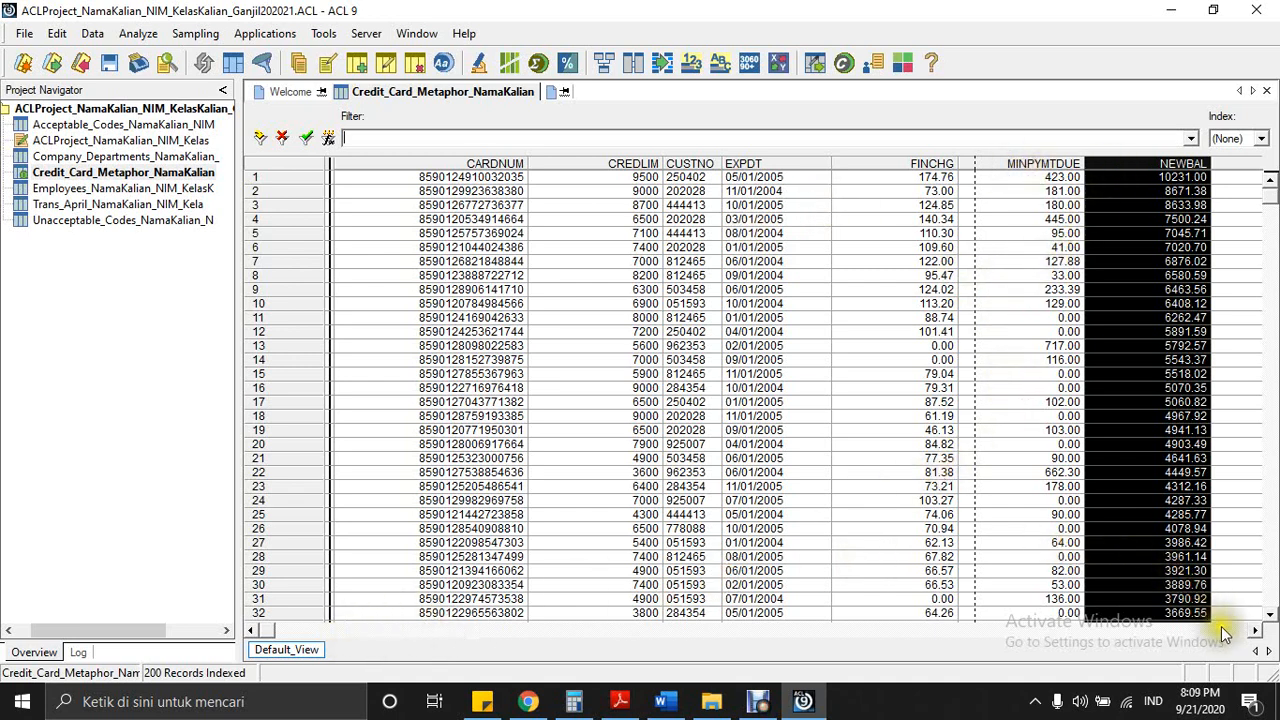
{"action": "left_click", "coordinate": [1258, 631]}
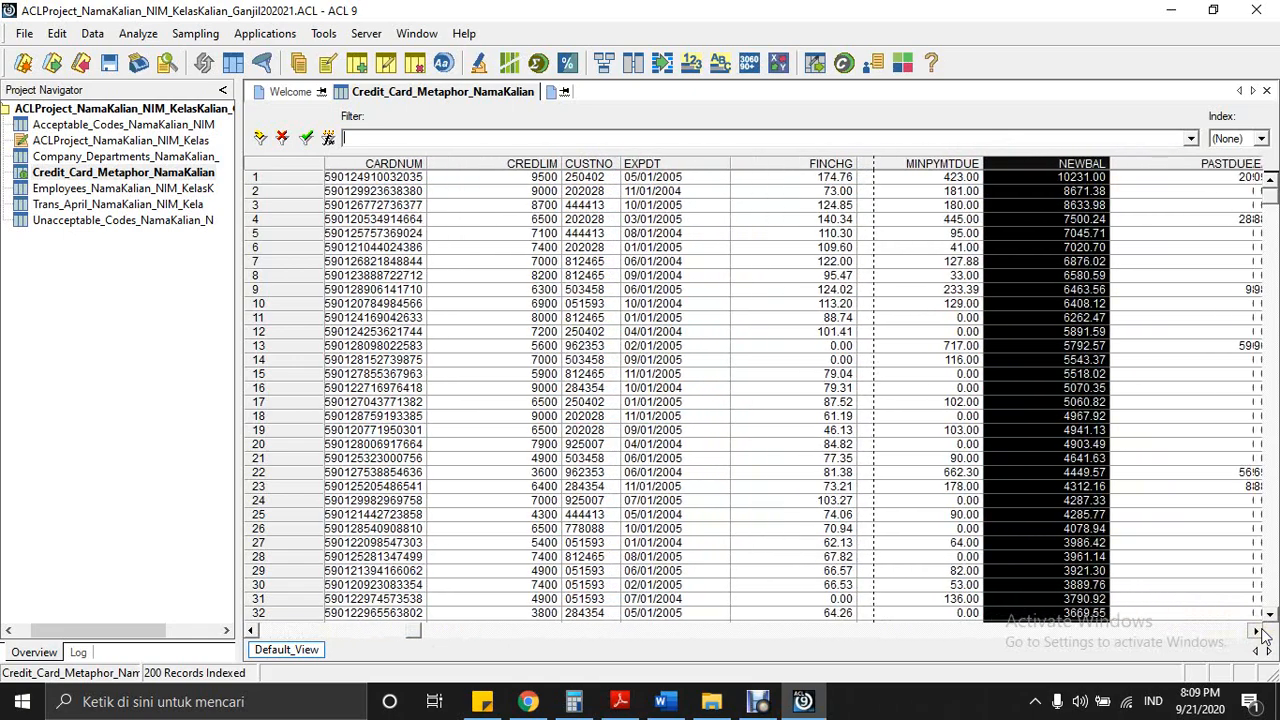
{"action": "left_click", "coordinate": [1258, 631]}
{"action": "left_click", "coordinate": [1258, 631]}
{"action": "right_click", "coordinate": [1090, 163]}
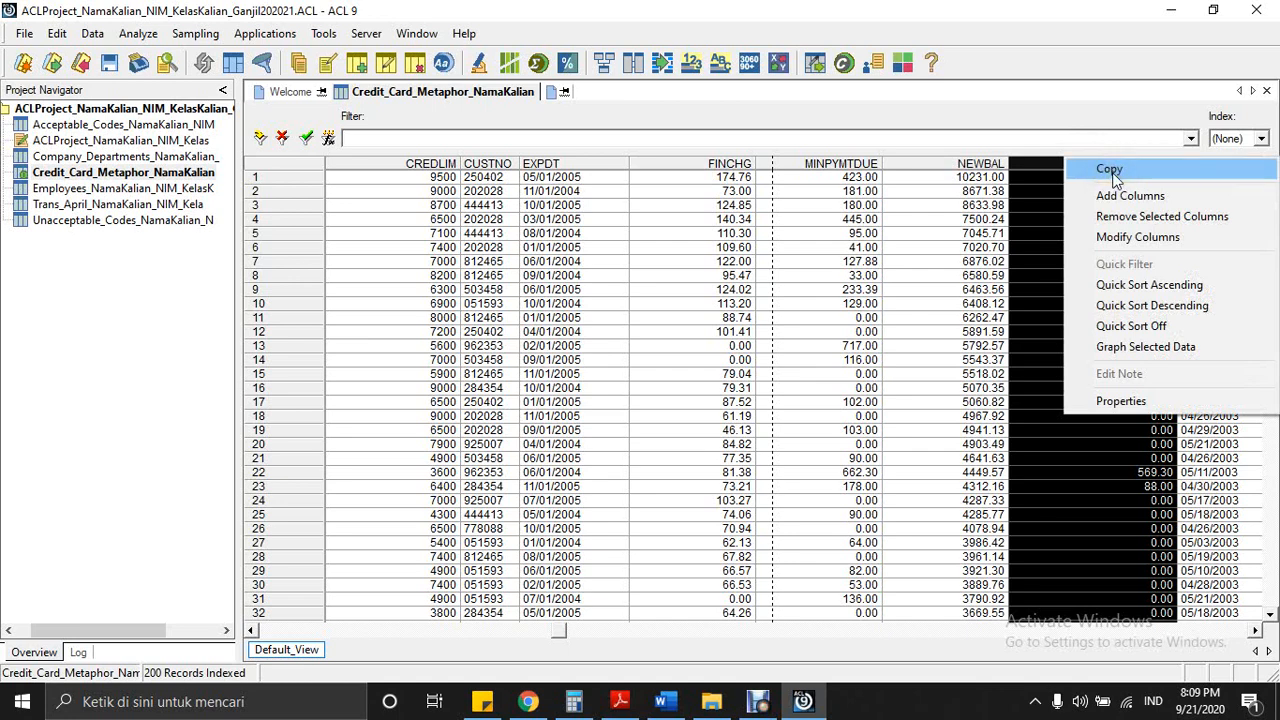
{"action": "left_click", "coordinate": [1171, 304]}
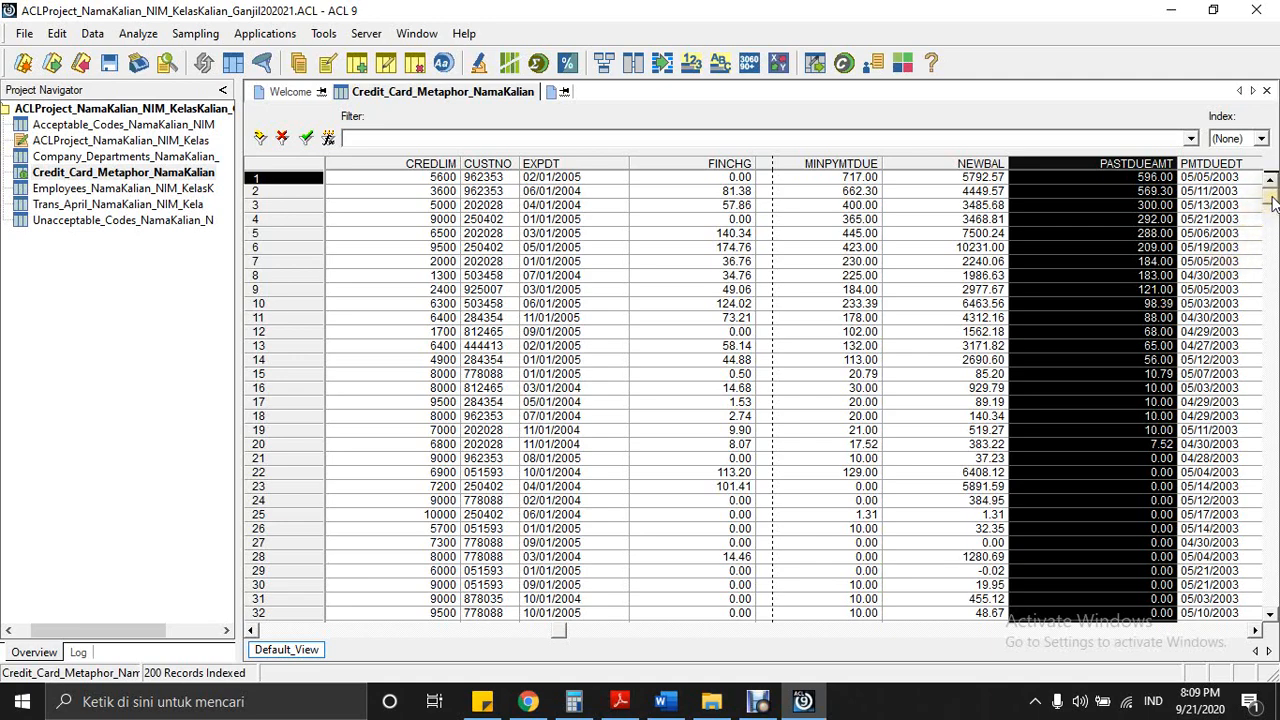
- Examine the sorted PASTDUEAMT column around the rows where the past due amounts drop to zero
{"action": "mouse_move", "coordinate": [1272, 200]}
{"action": "left_mouse_down"}
{"action": "mouse_move", "coordinate": [1274, 220]}
{"action": "mouse_move", "coordinate": [1271, 193]}
{"action": "left_mouse_up"}
{"action": "left_click", "coordinate": [1145, 446]}
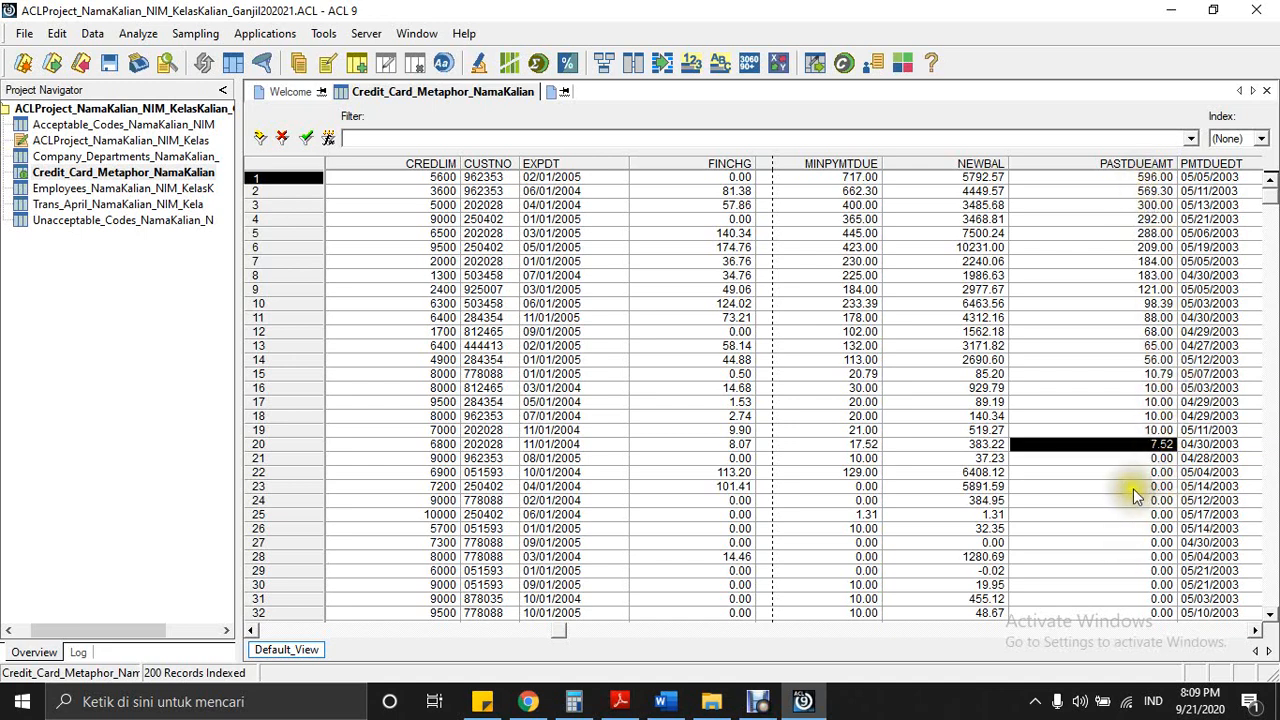
{"action": "left_click", "coordinate": [1137, 460]}
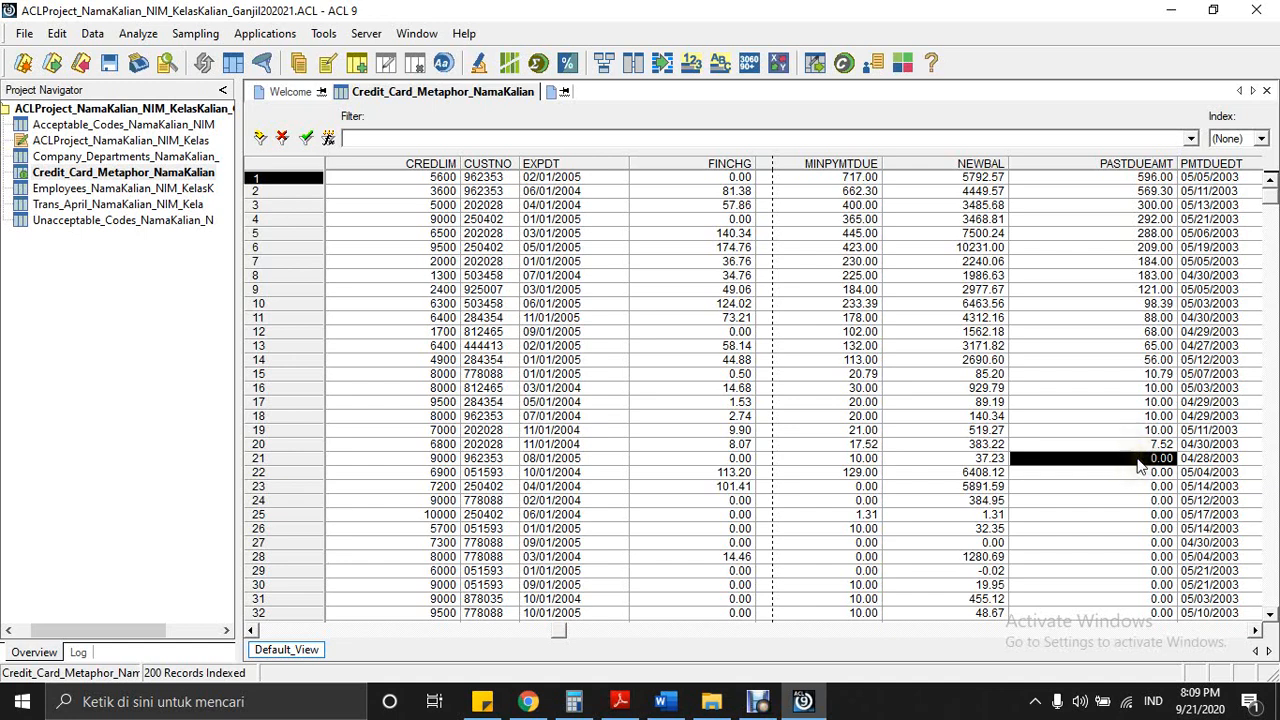
{"action": "left_click", "coordinate": [1140, 431]}
{"action": "left_click", "coordinate": [1150, 444]}
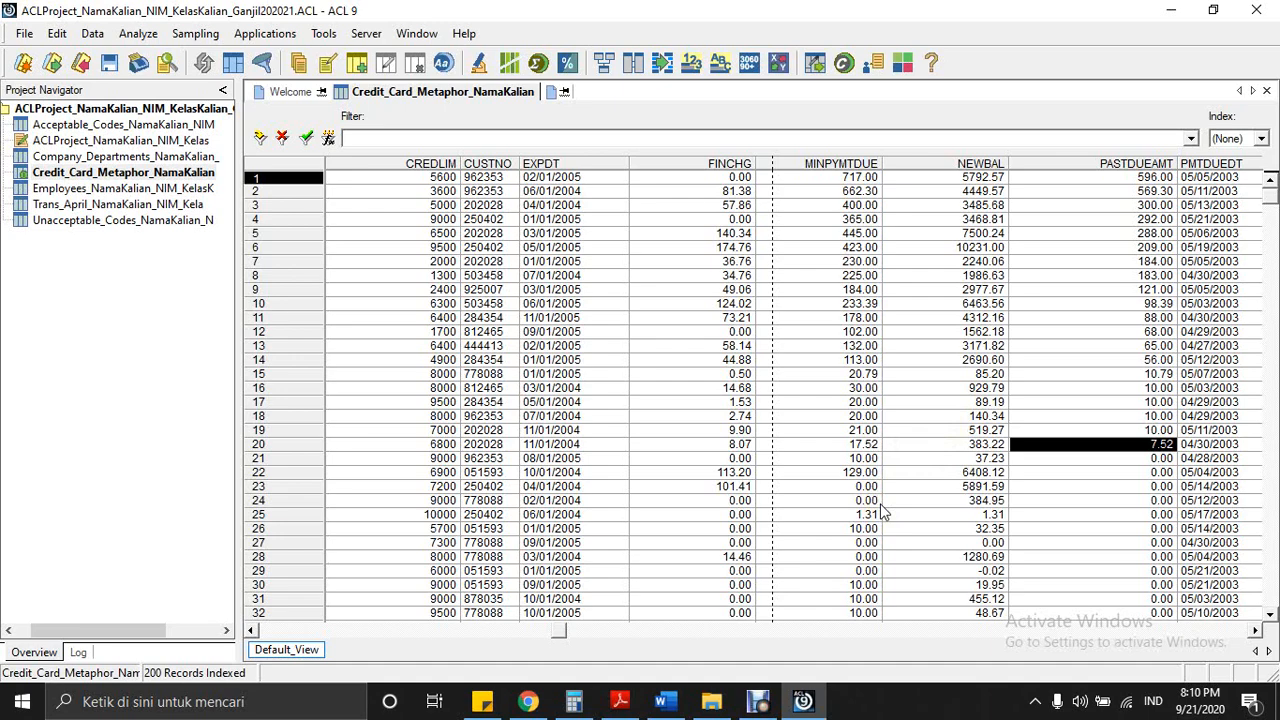
{"action": "left_click", "coordinate": [757, 701]}
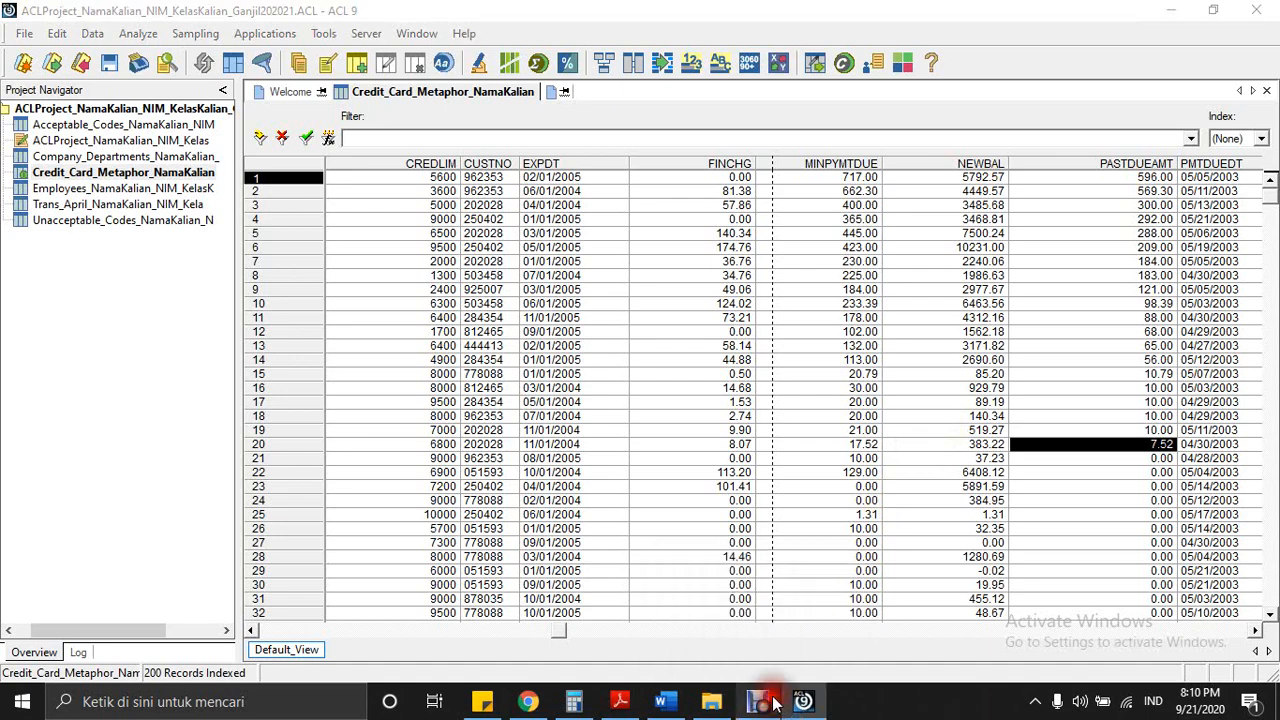